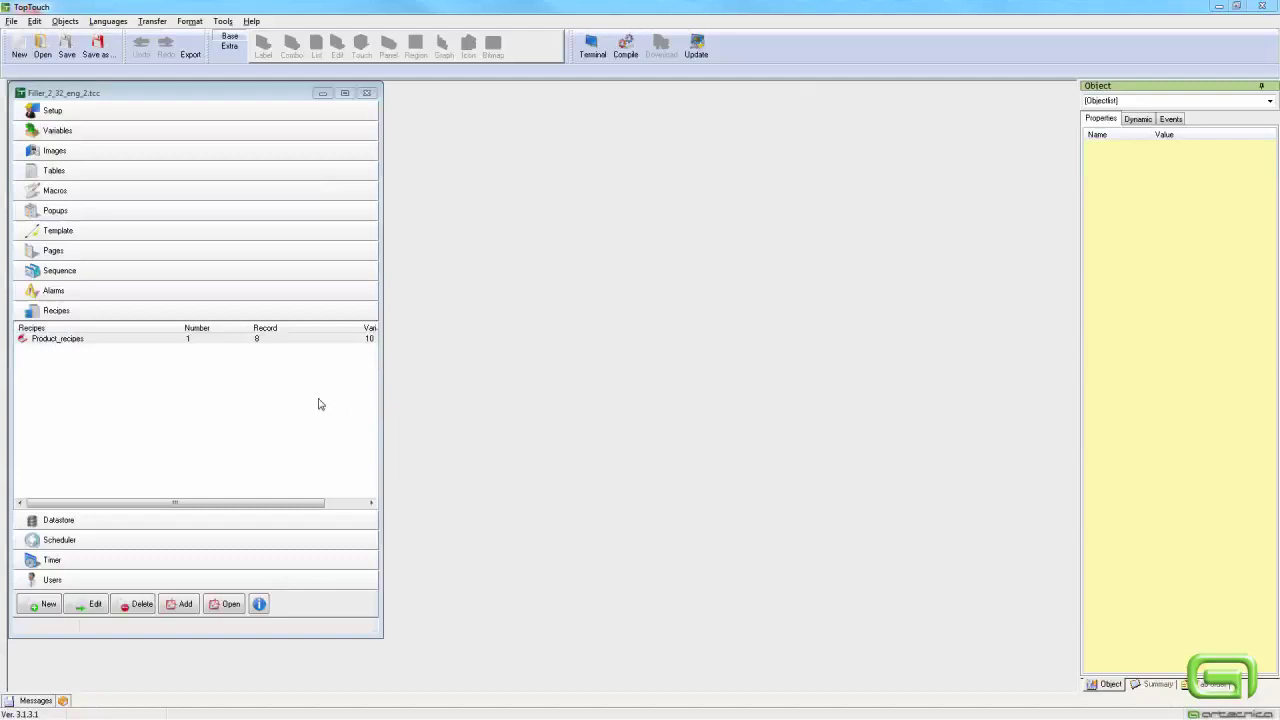
Step: Bring up the context menu in the empty Recipes list to start a new recipe group
right_click(25, 364)
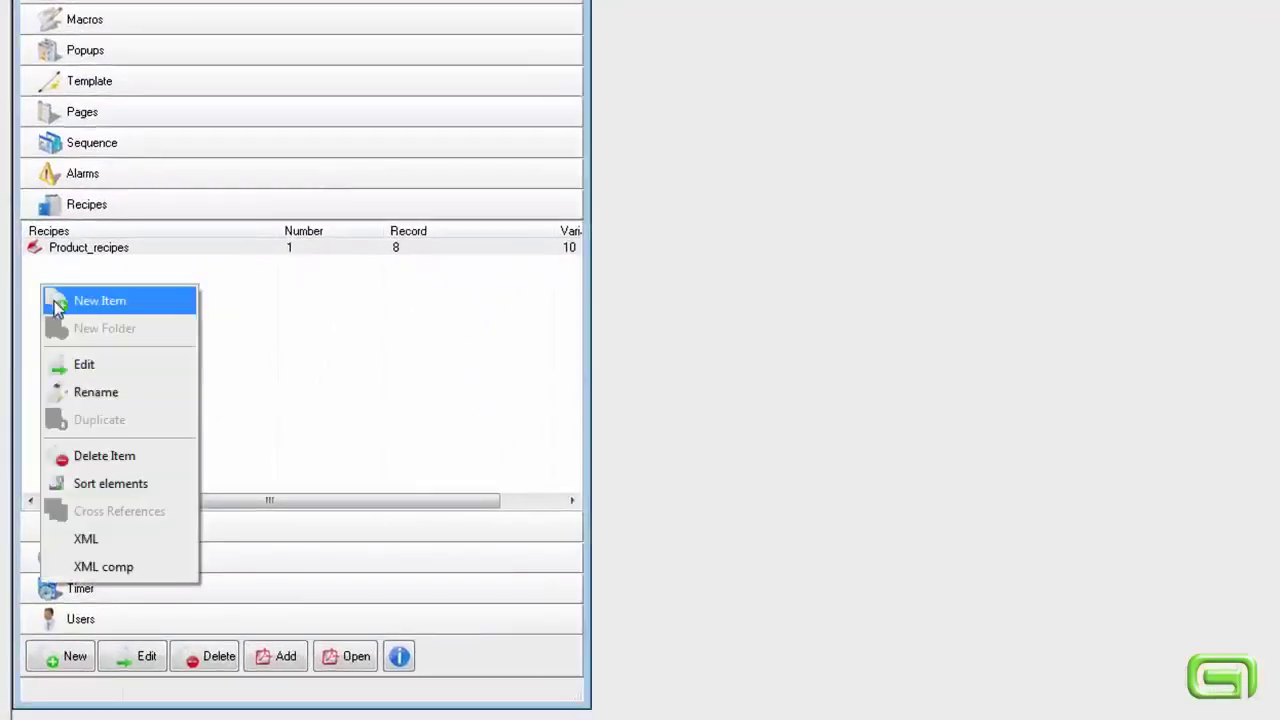
Step: Create the new group and start overwriting its Group Id 'Recipe 2' with 'recipe demo'
click(57, 305)
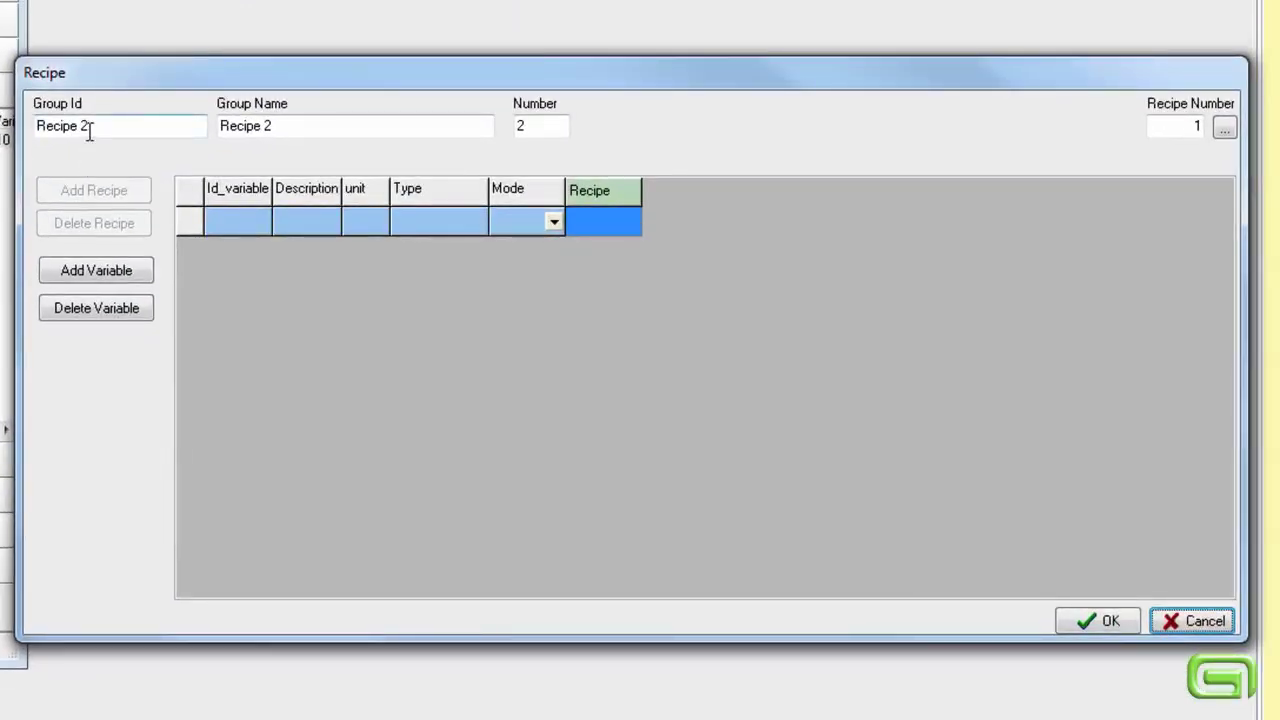
drag(89, 133, 20, 132)
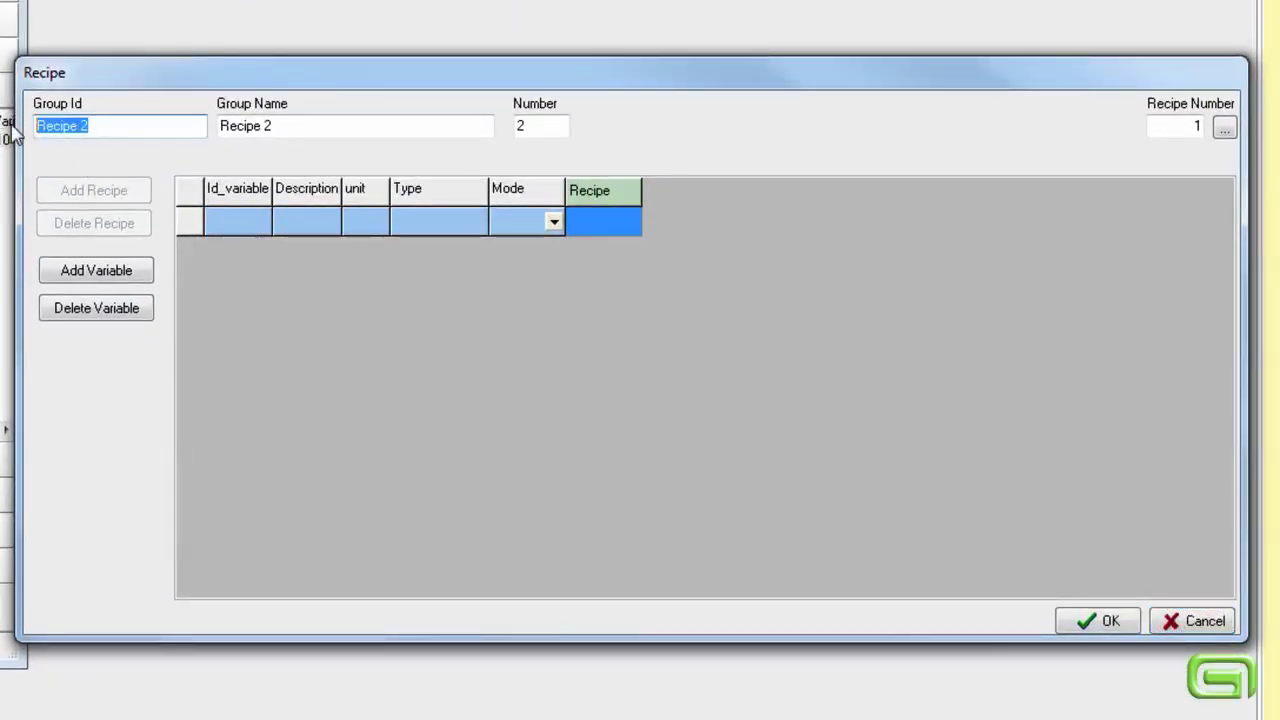
text(r)
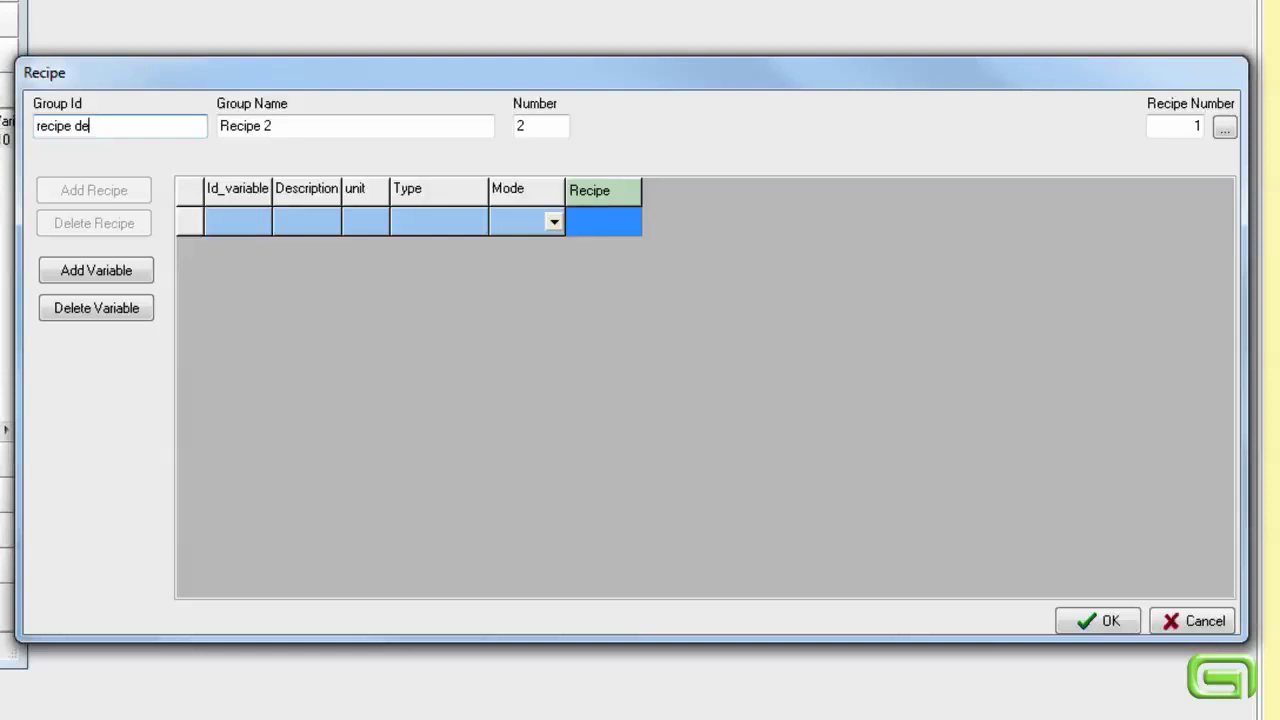
Step: Finish the Group Id 'recipe demo' and add the Level_down variable
text(ecipe demo)
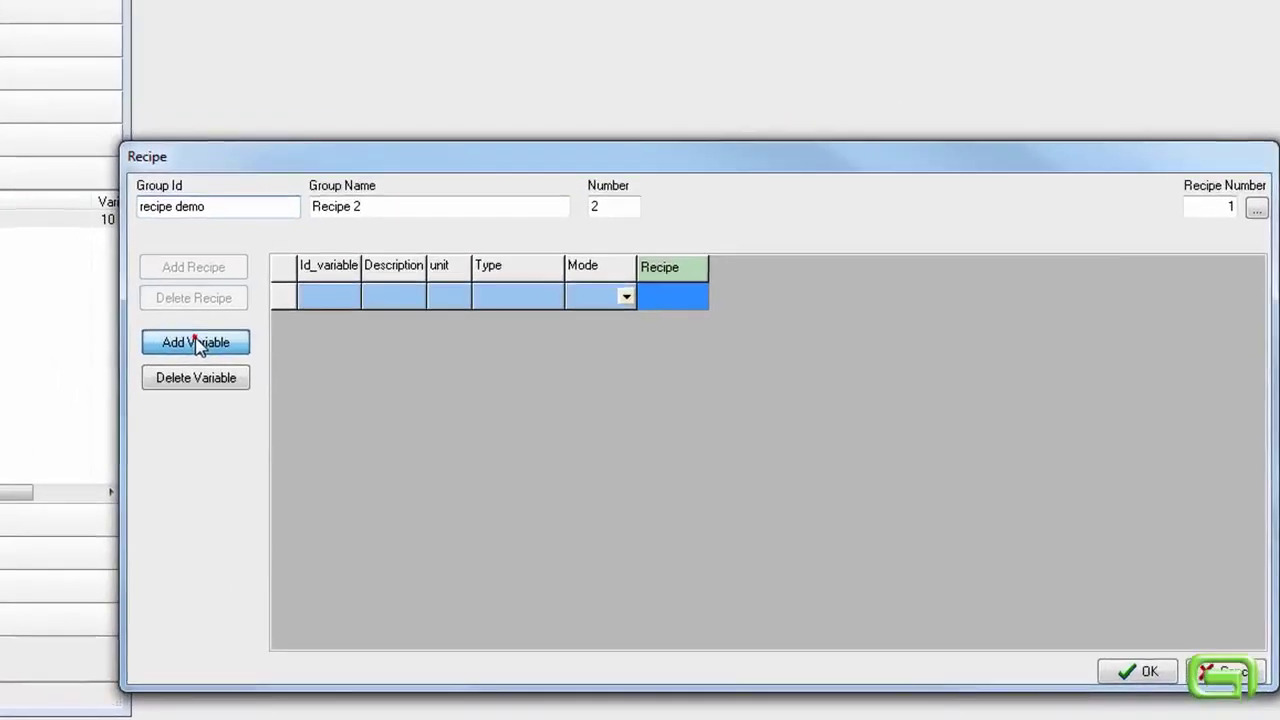
click(197, 345)
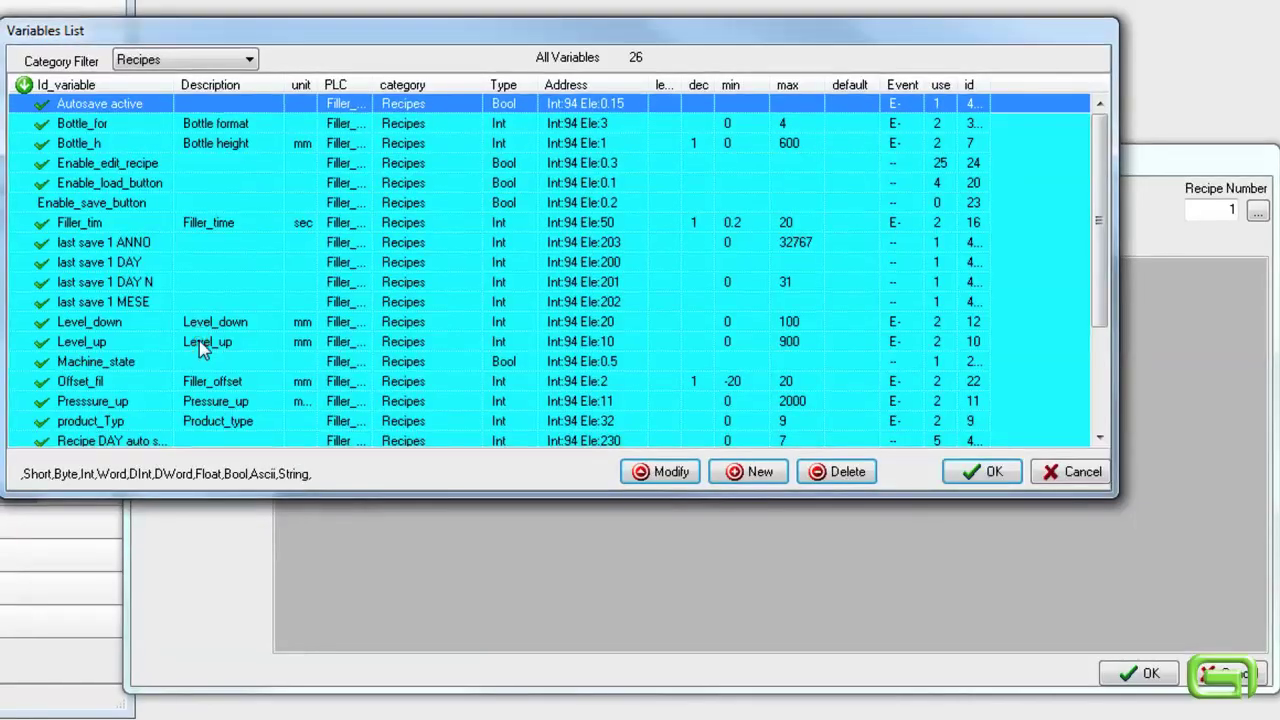
click(96, 325)
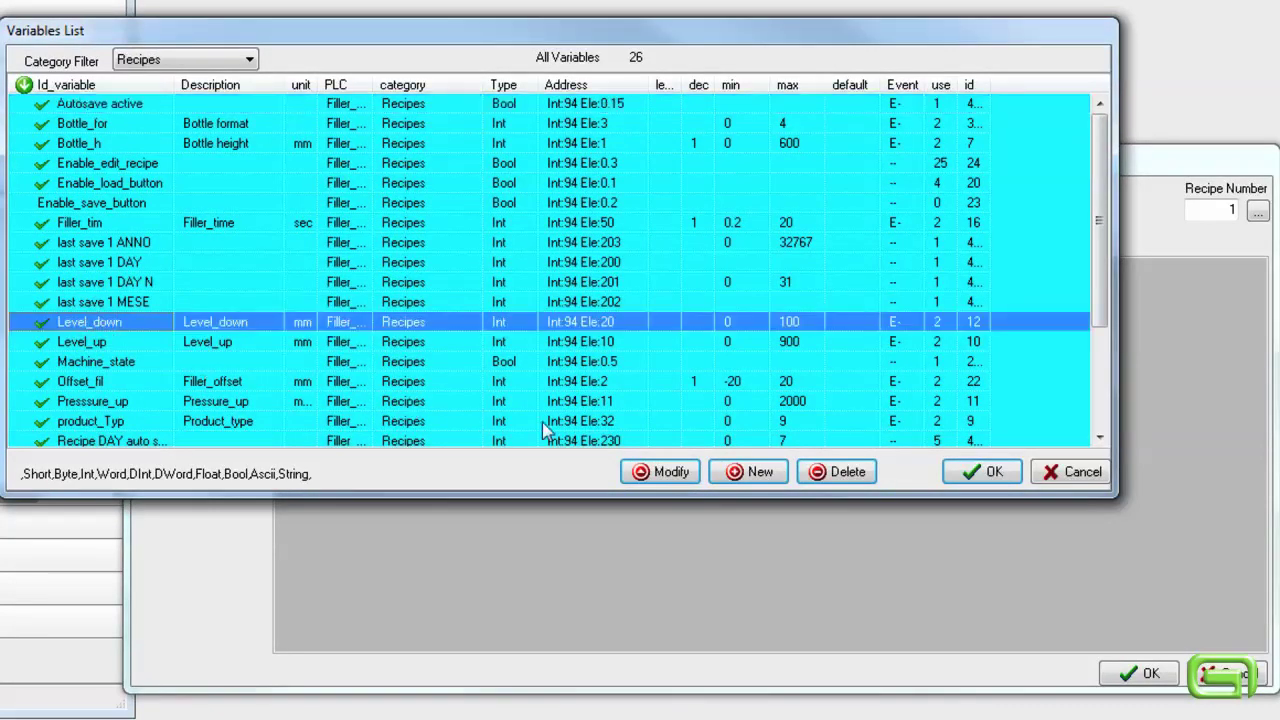
click(959, 470)
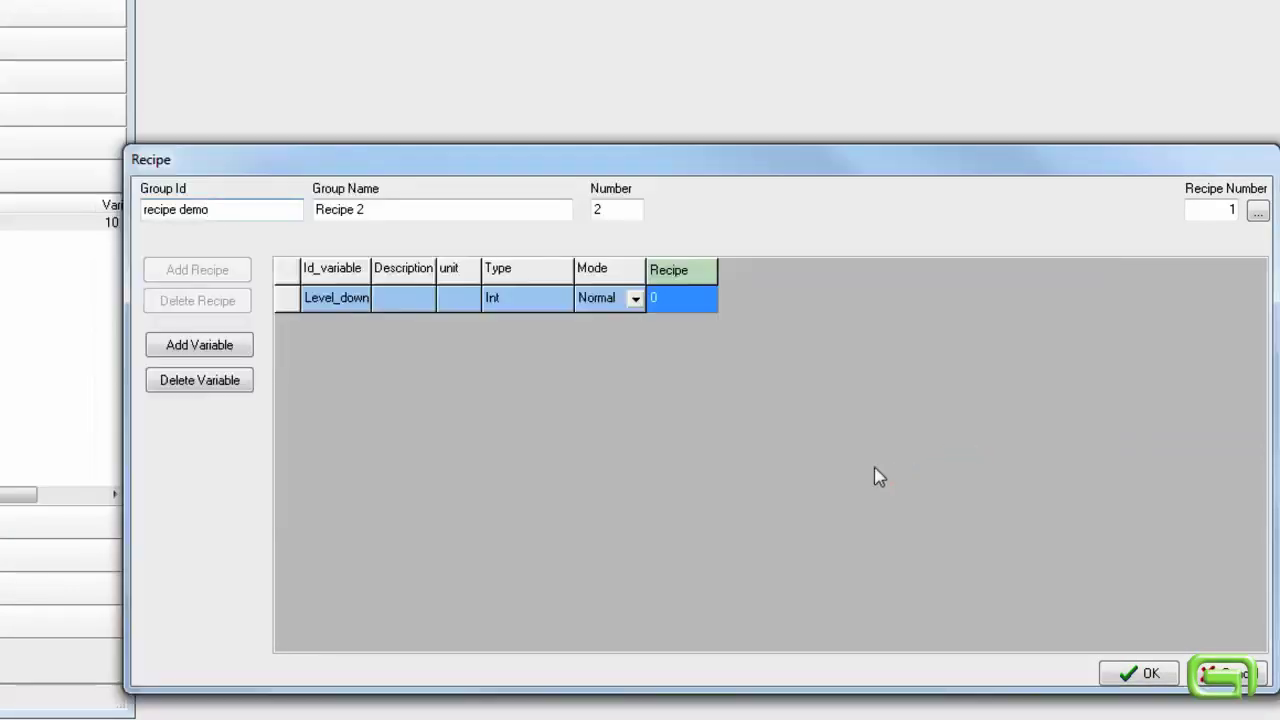
Step: Add Level_up and the four last save 1 variables: ANNO, DAY, DAY N, MESE
click(205, 350)
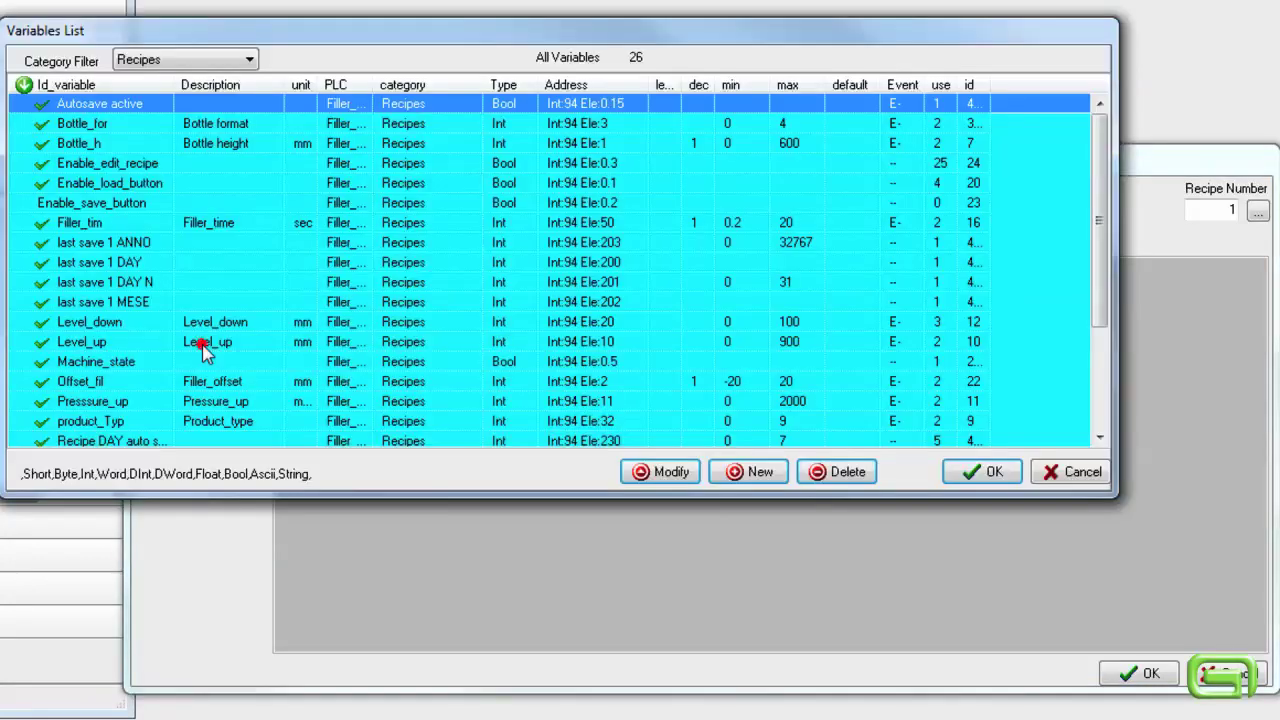
click(112, 342)
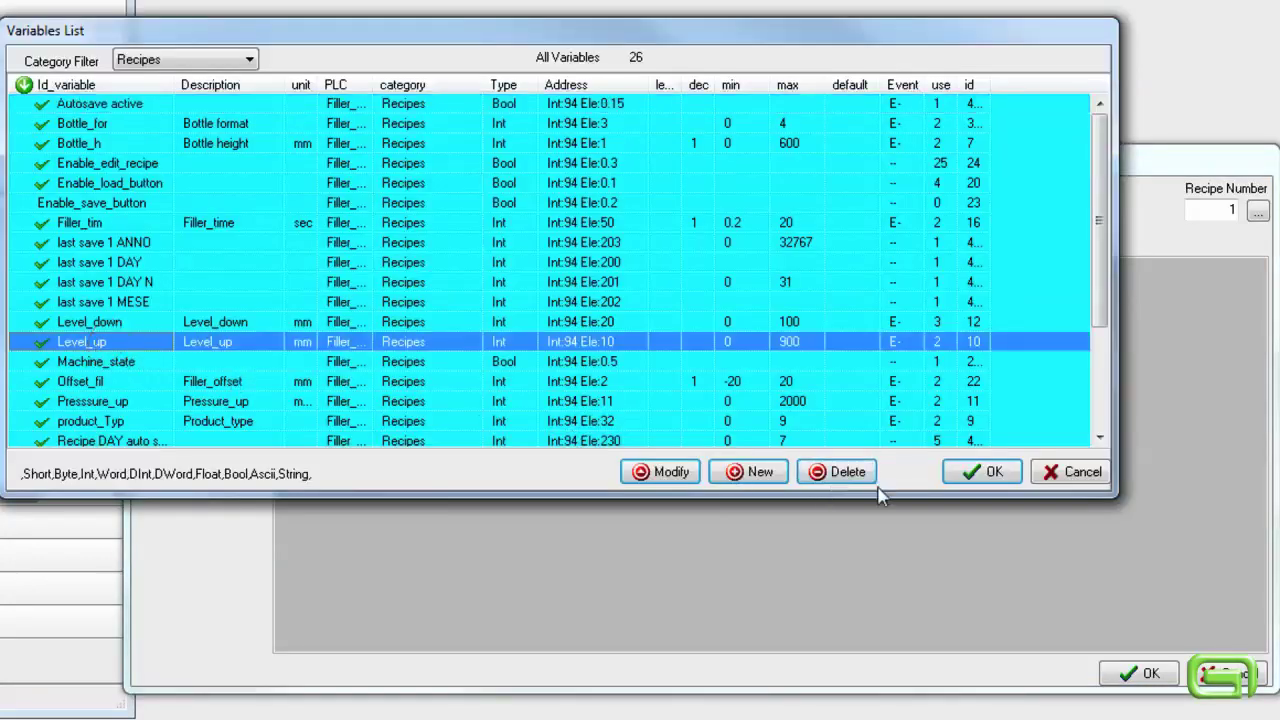
click(963, 474)
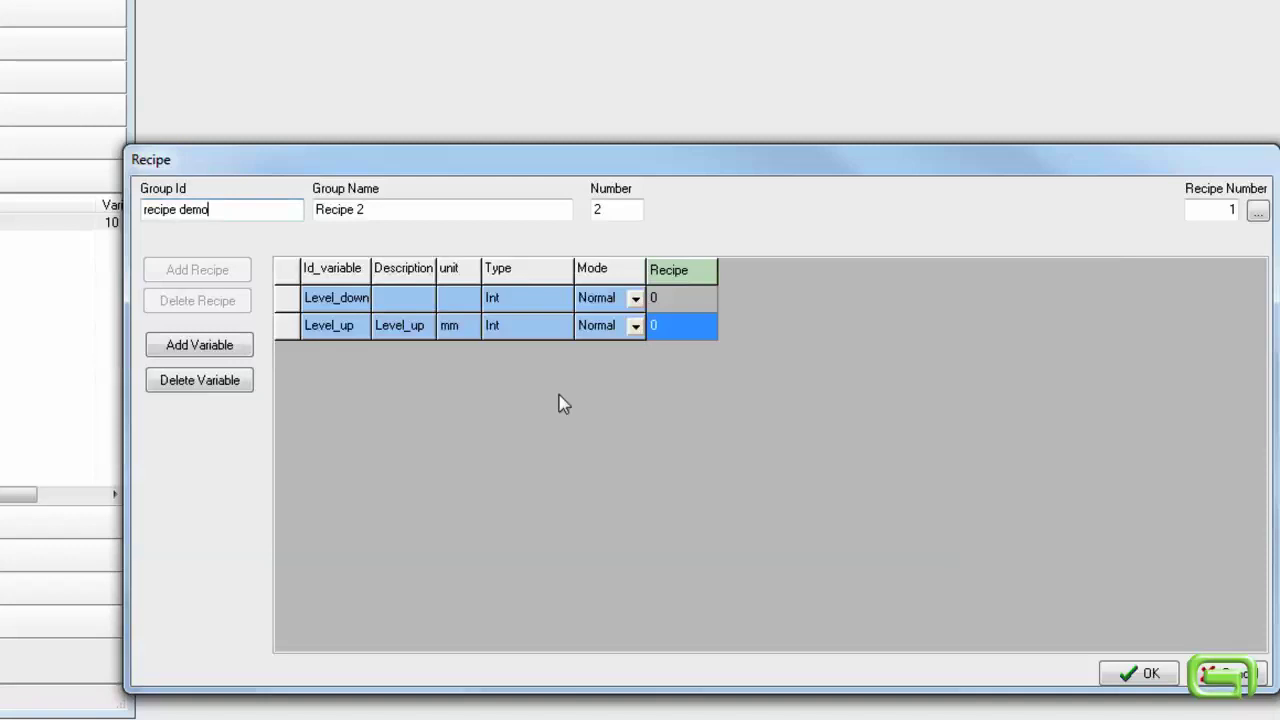
click(236, 347)
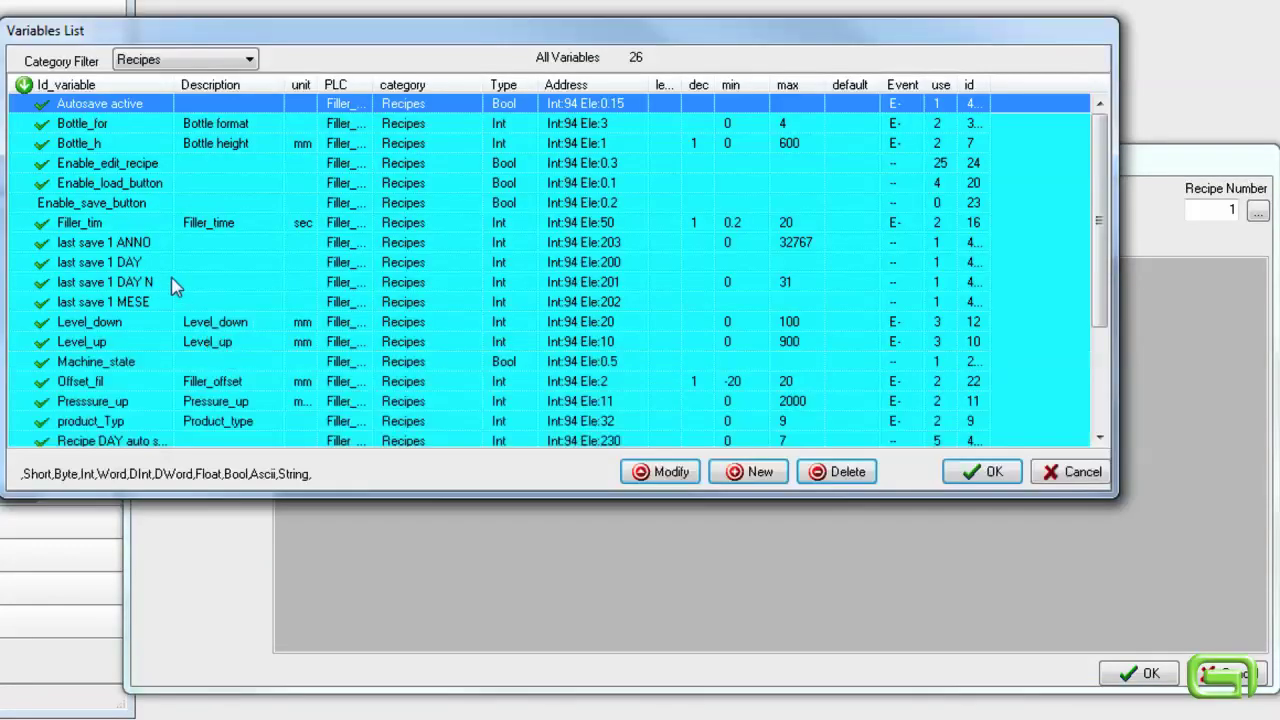
click(125, 246)
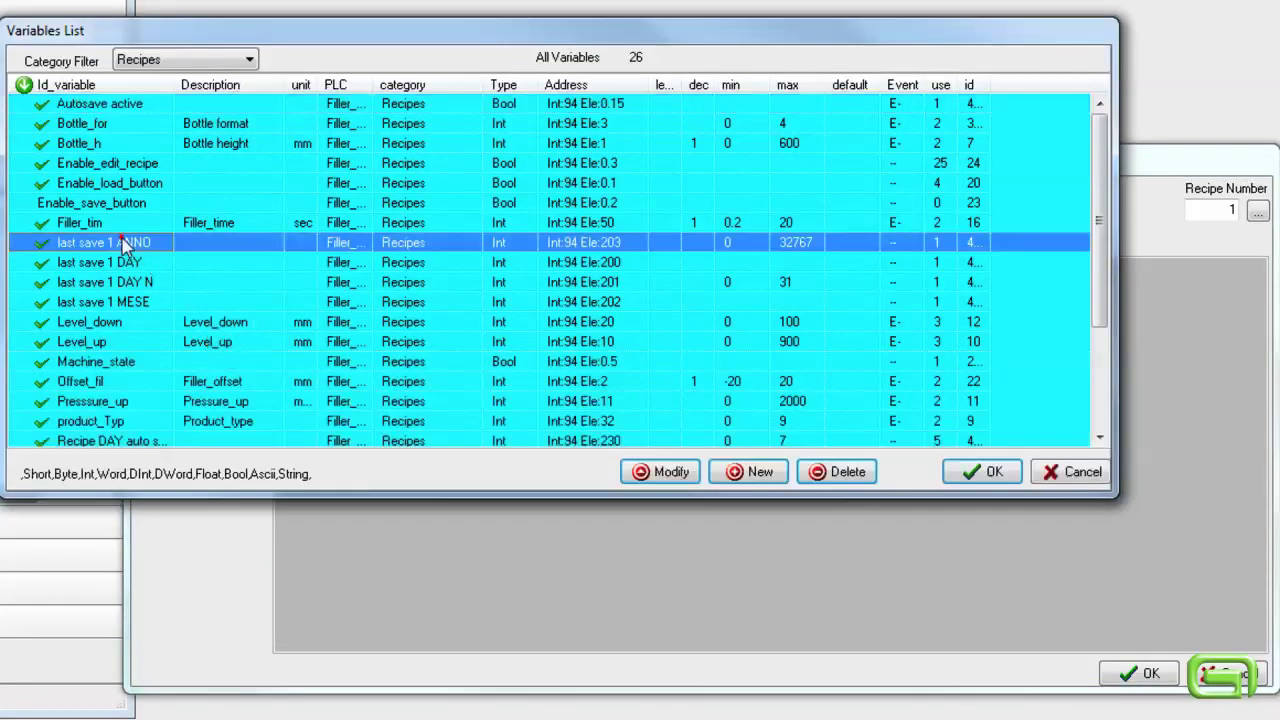
shift+click(125, 303)
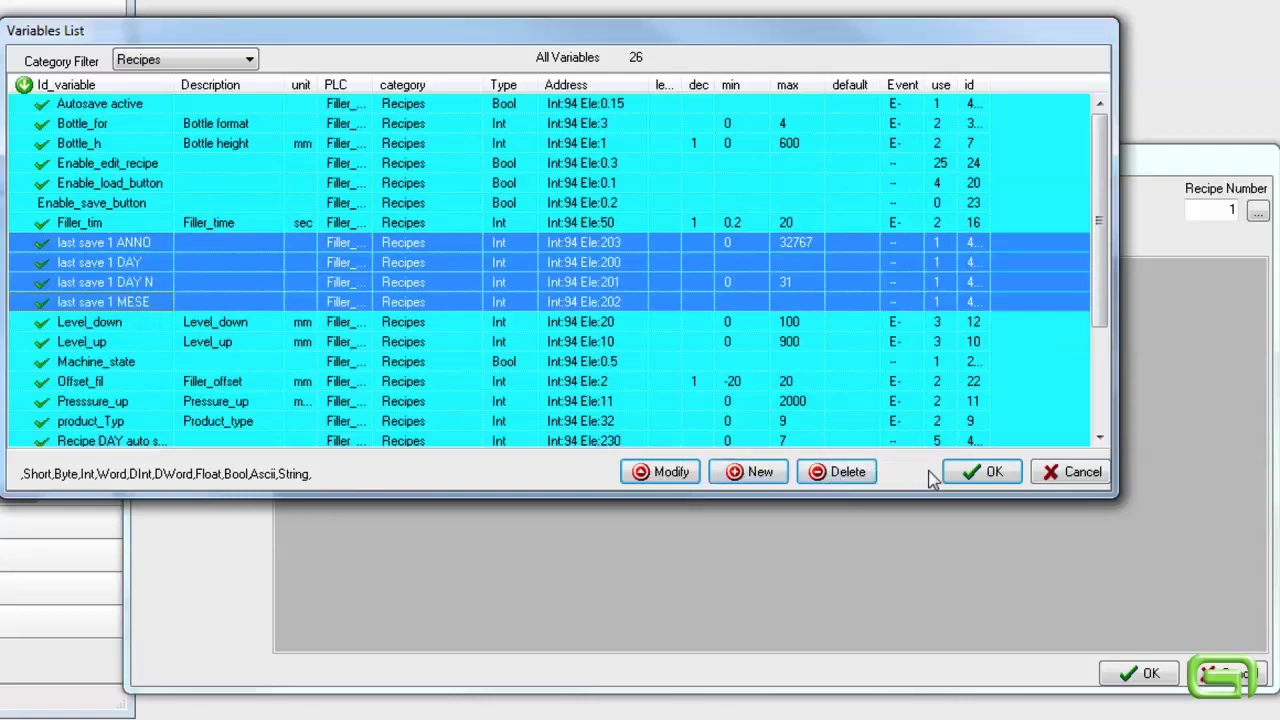
click(961, 471)
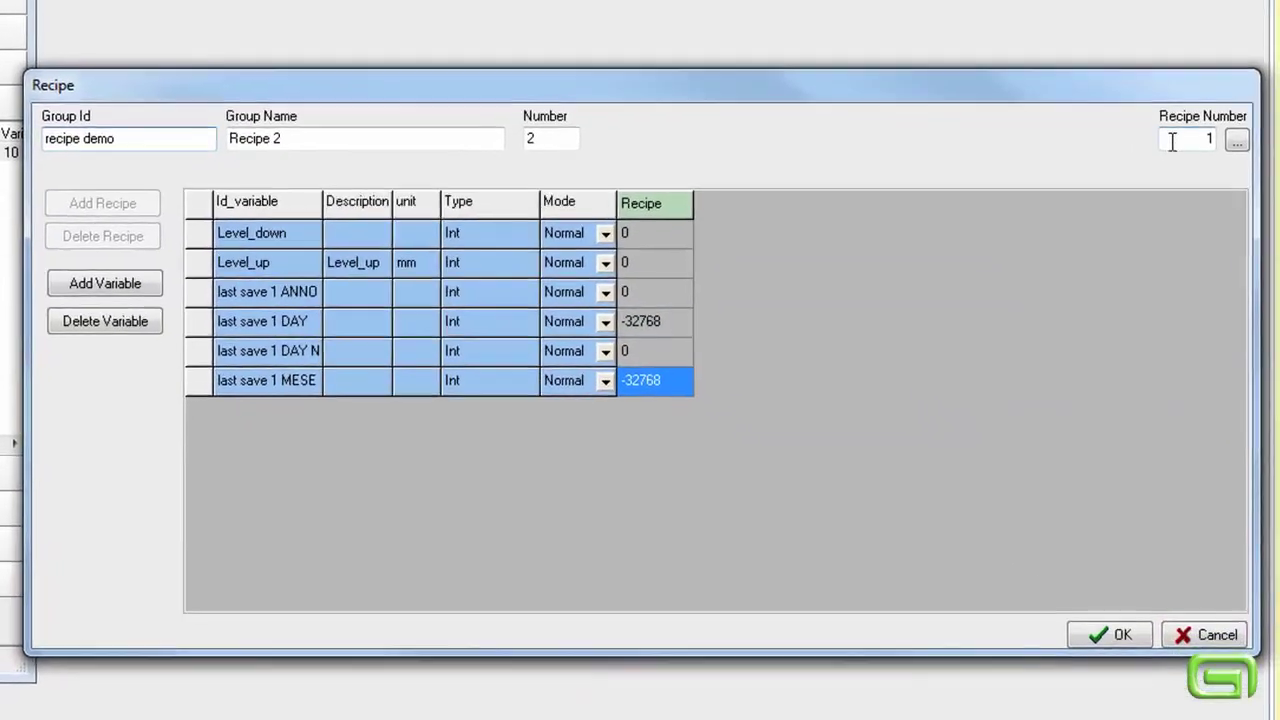
Step: Set Recipe Number to 5 and apply it, creating columns Recipe through Recipe 4
click(1206, 210)
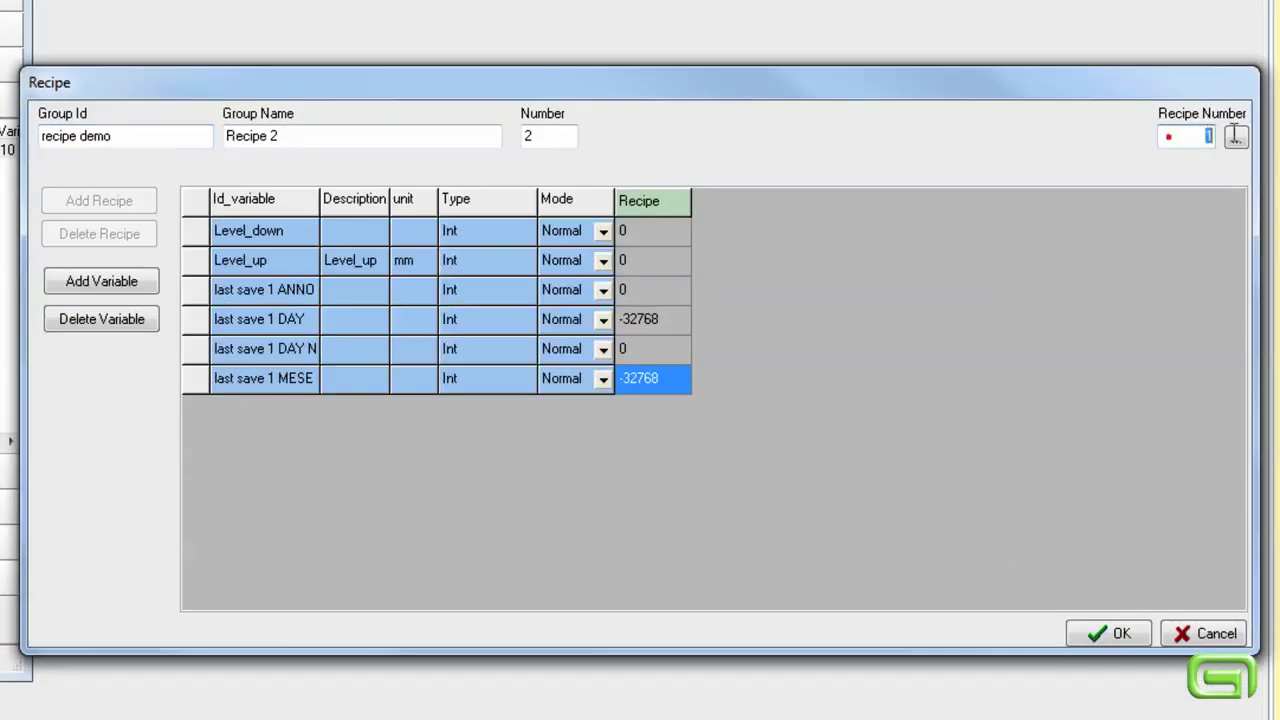
text(5)
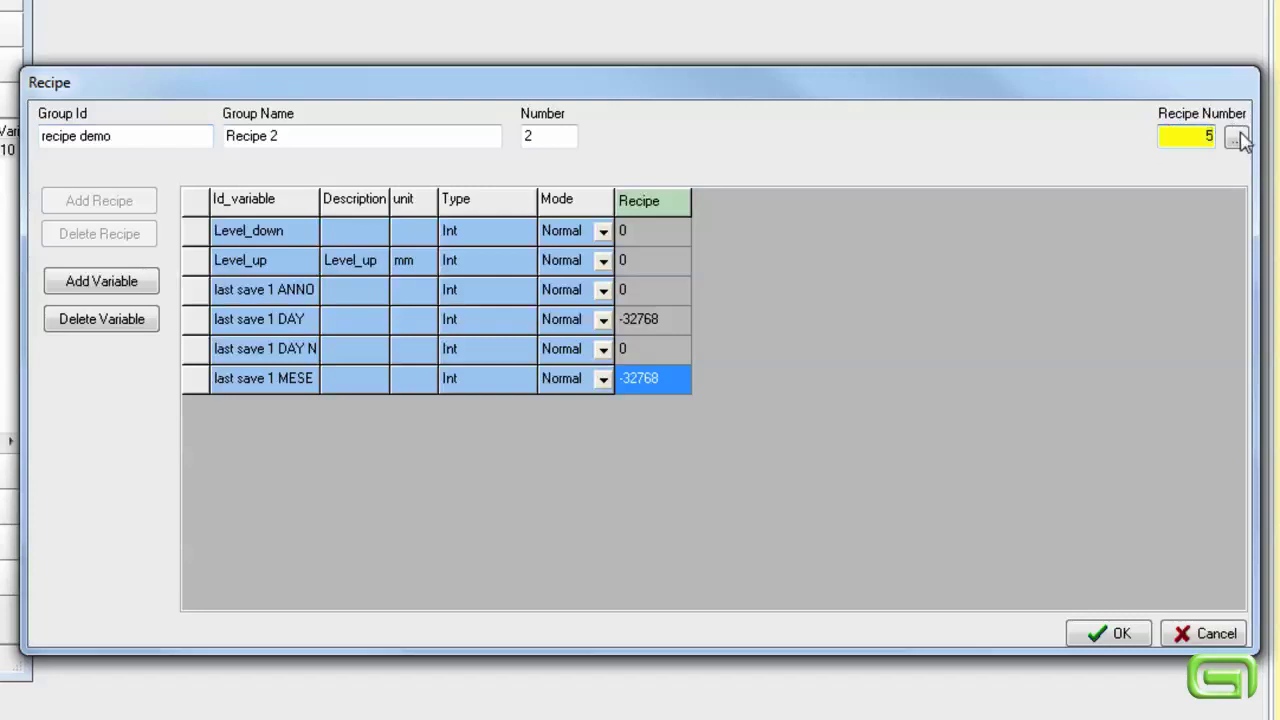
click(1237, 139)
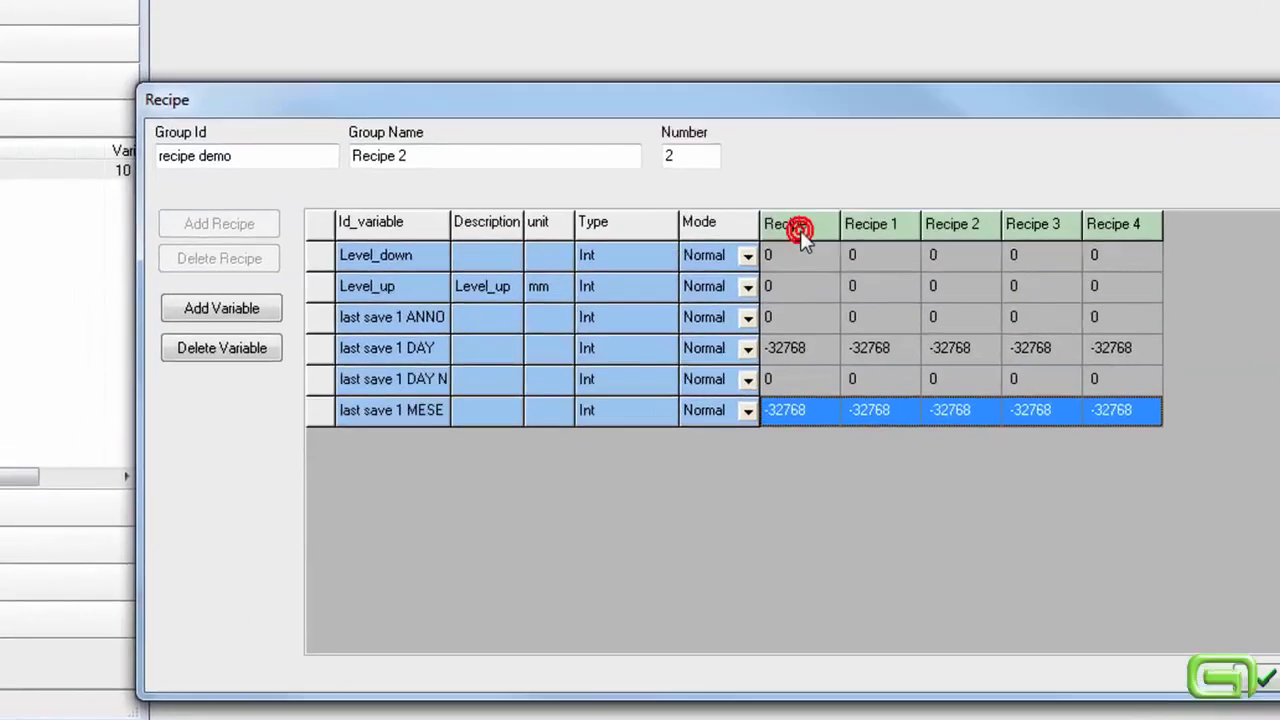
Step: Rename the Recipe and Recipe 1 columns' English names to test1 and test2
double_click(652, 215)
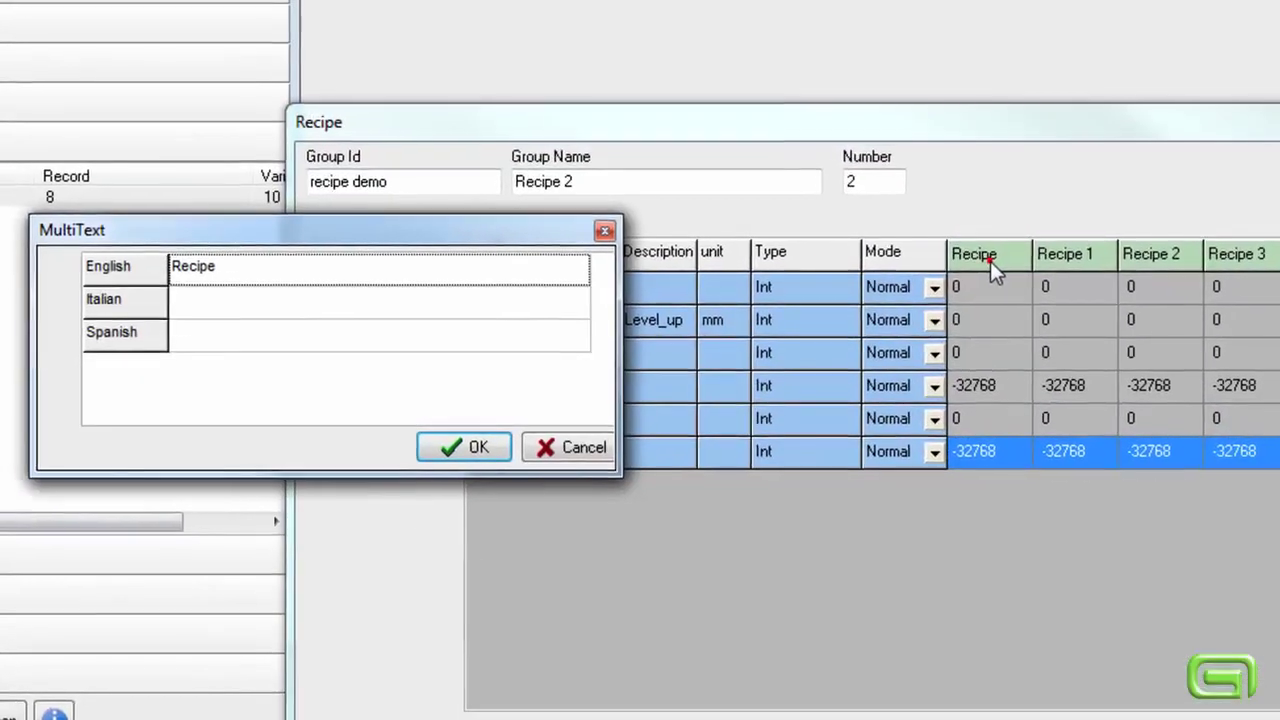
click(297, 268)
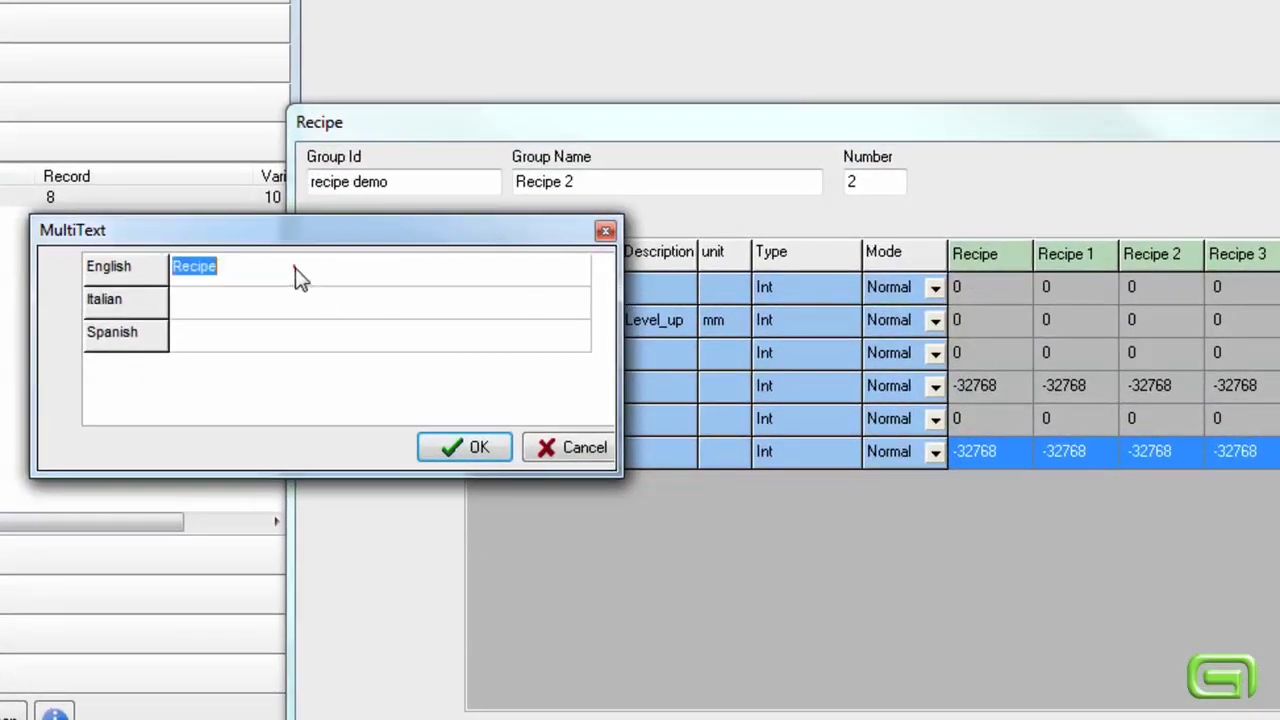
text(test1)
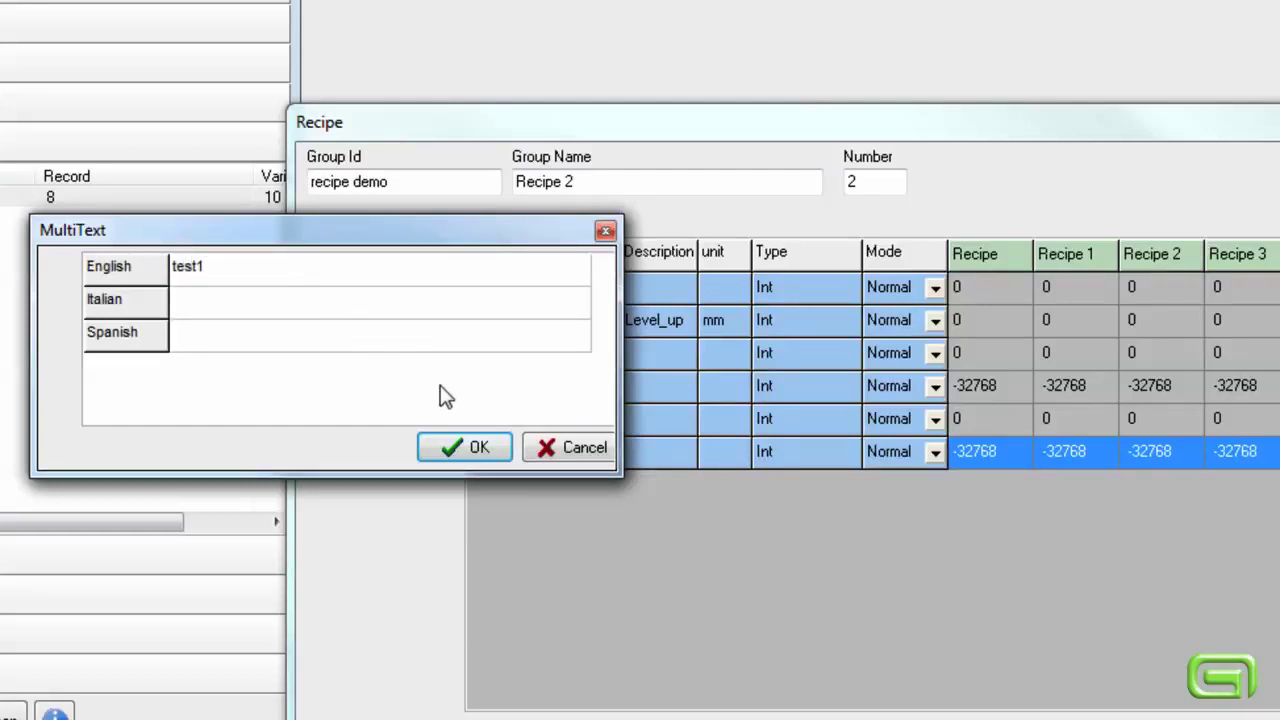
click(468, 449)
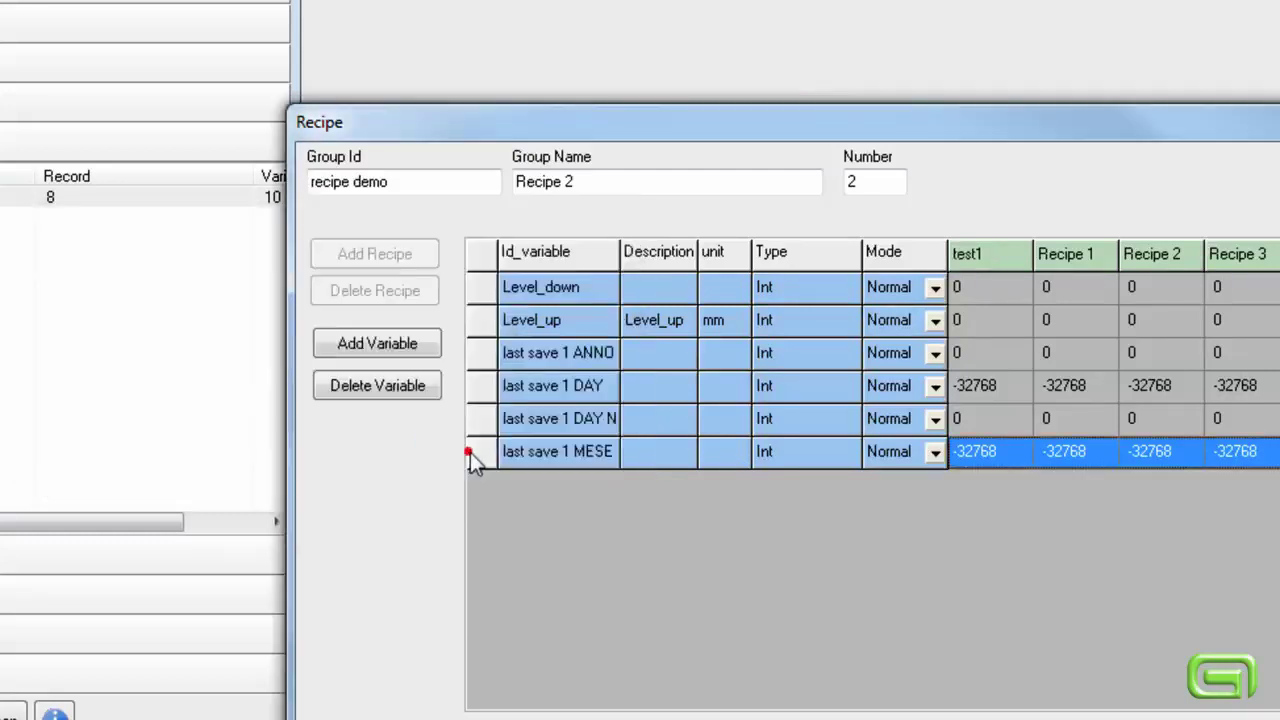
double_click(1053, 252)
click(459, 273)
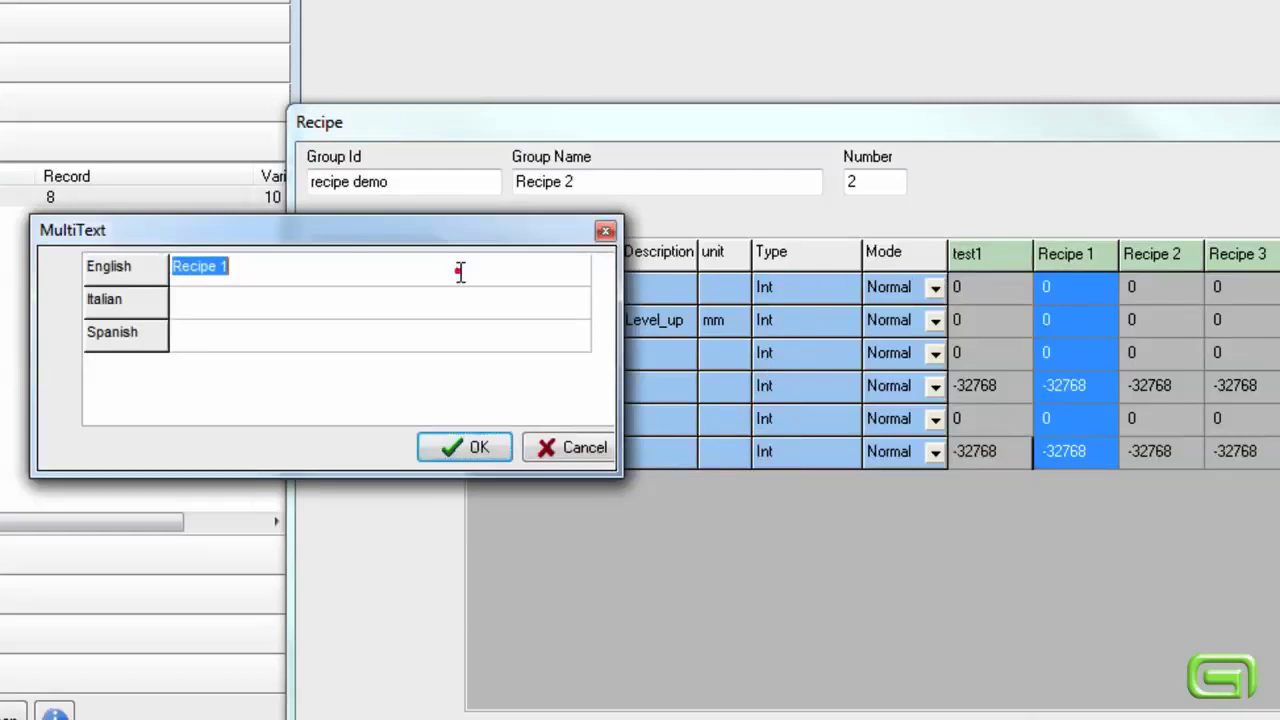
text(test2)
click(476, 452)
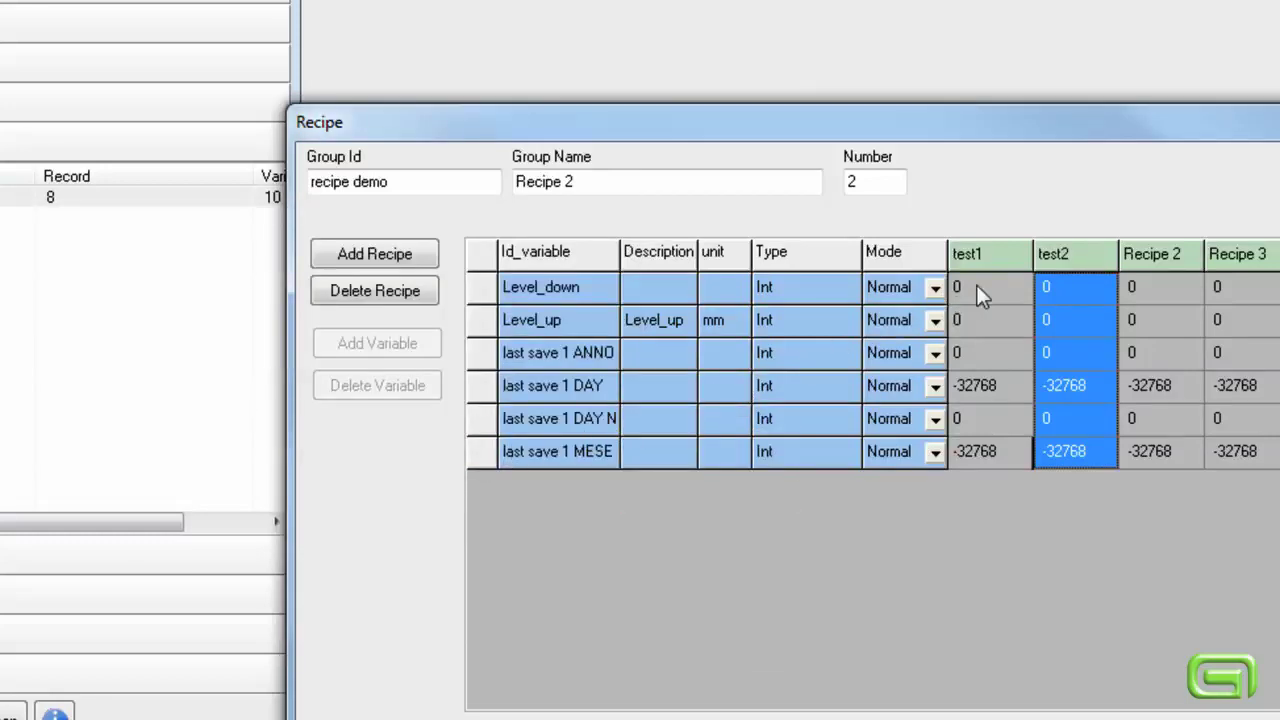
Step: Enter Level_down values 15 for test1 and 25 for test2
click(977, 285)
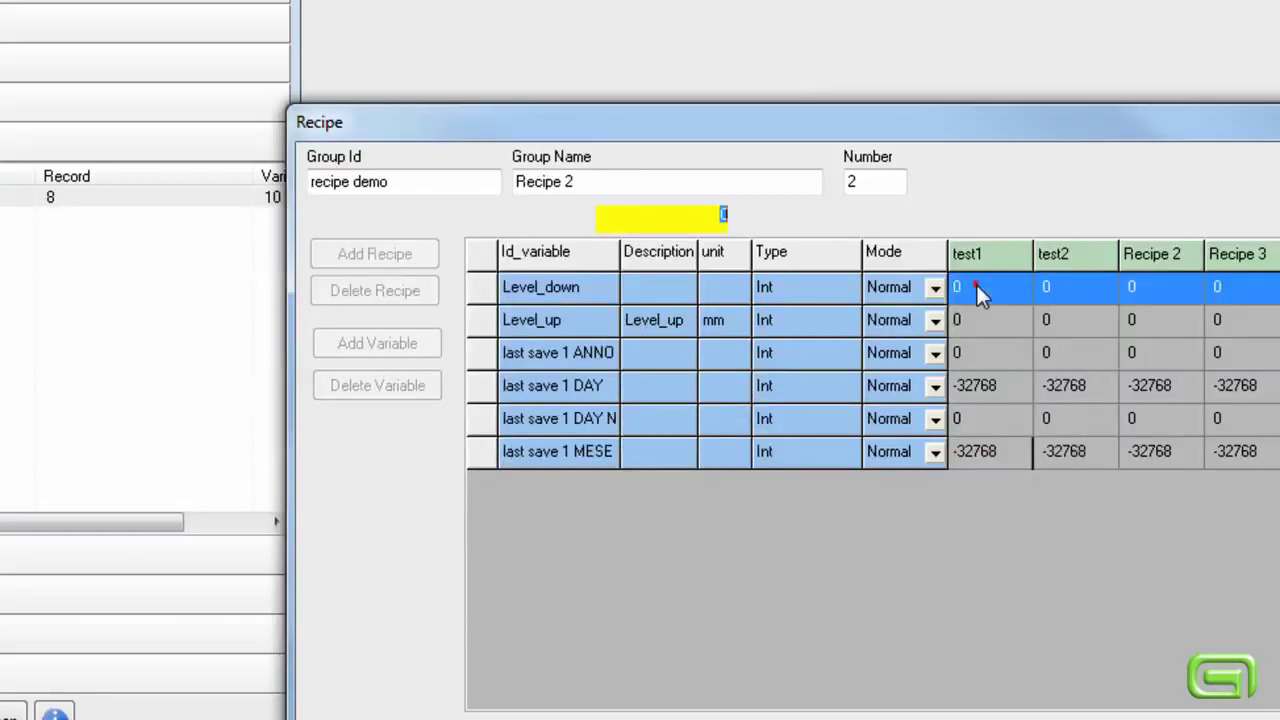
click(708, 225)
text(15)
key(Delete)
click(1076, 284)
text(25)
Step: Set Recipe 2's Level_down to 18 and save the recipe demo group with OK
click(1163, 286)
click(1225, 283)
click(987, 357)
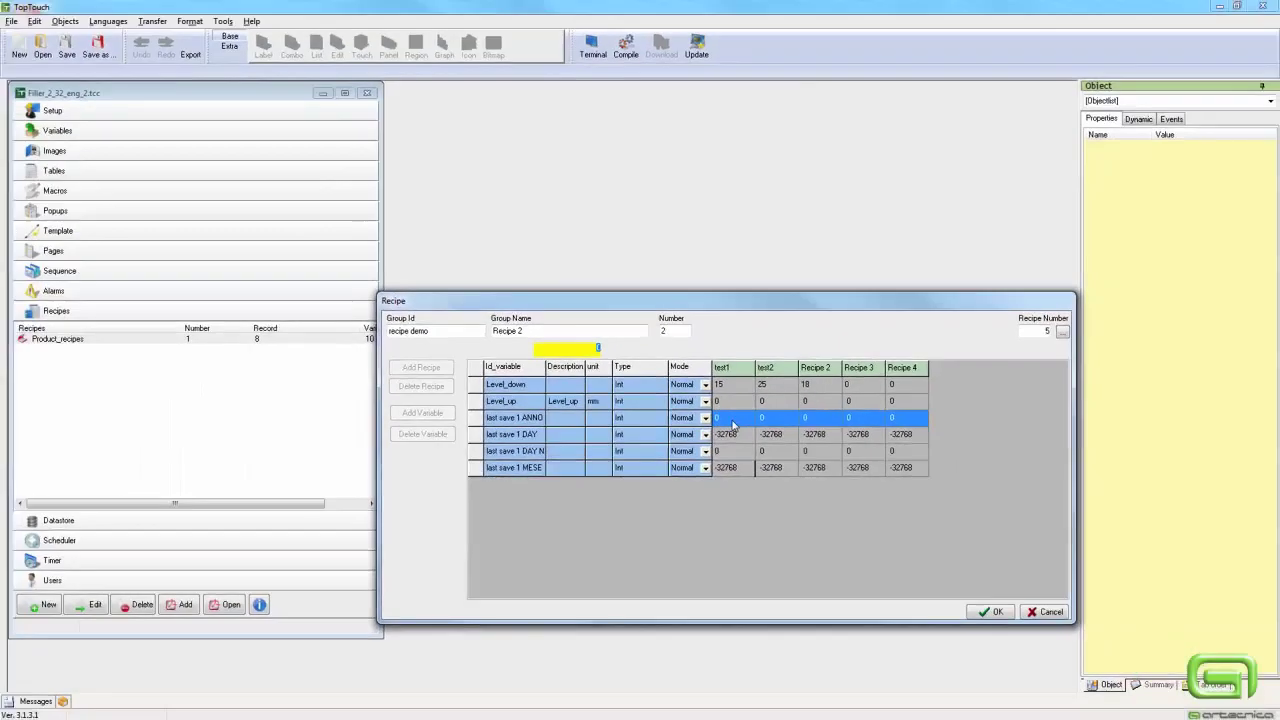
click(987, 612)
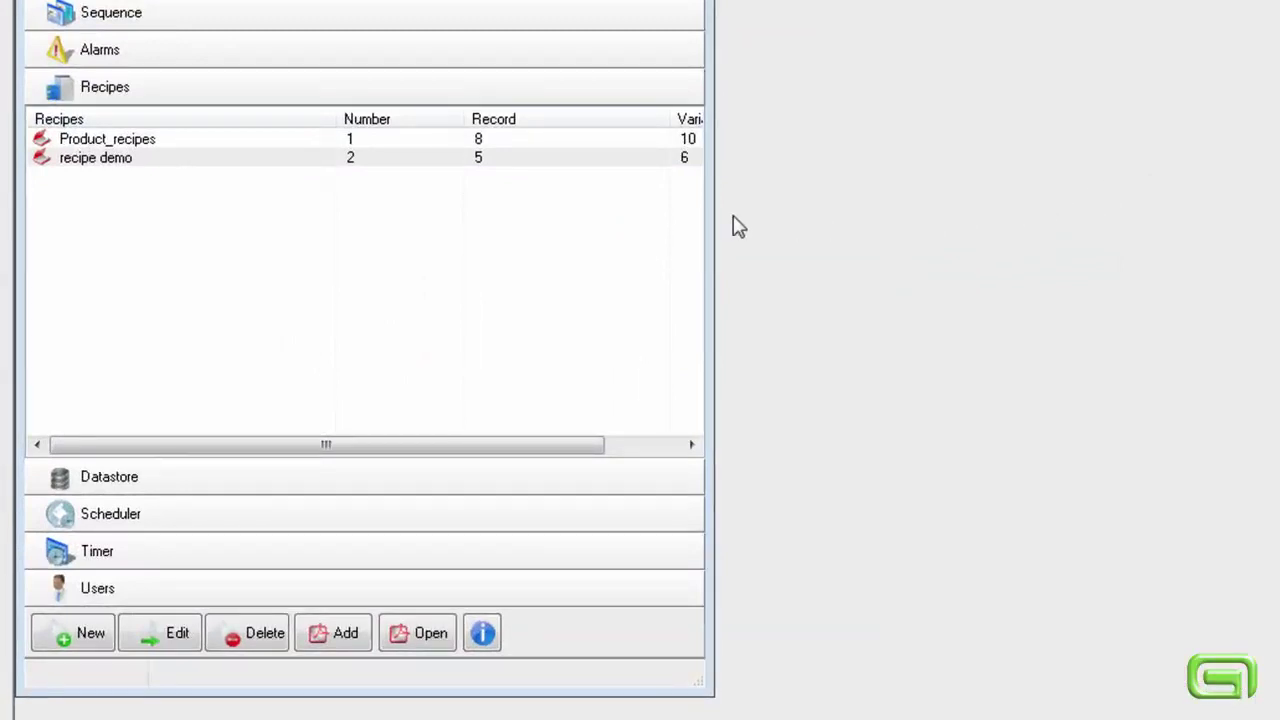
click(221, 141)
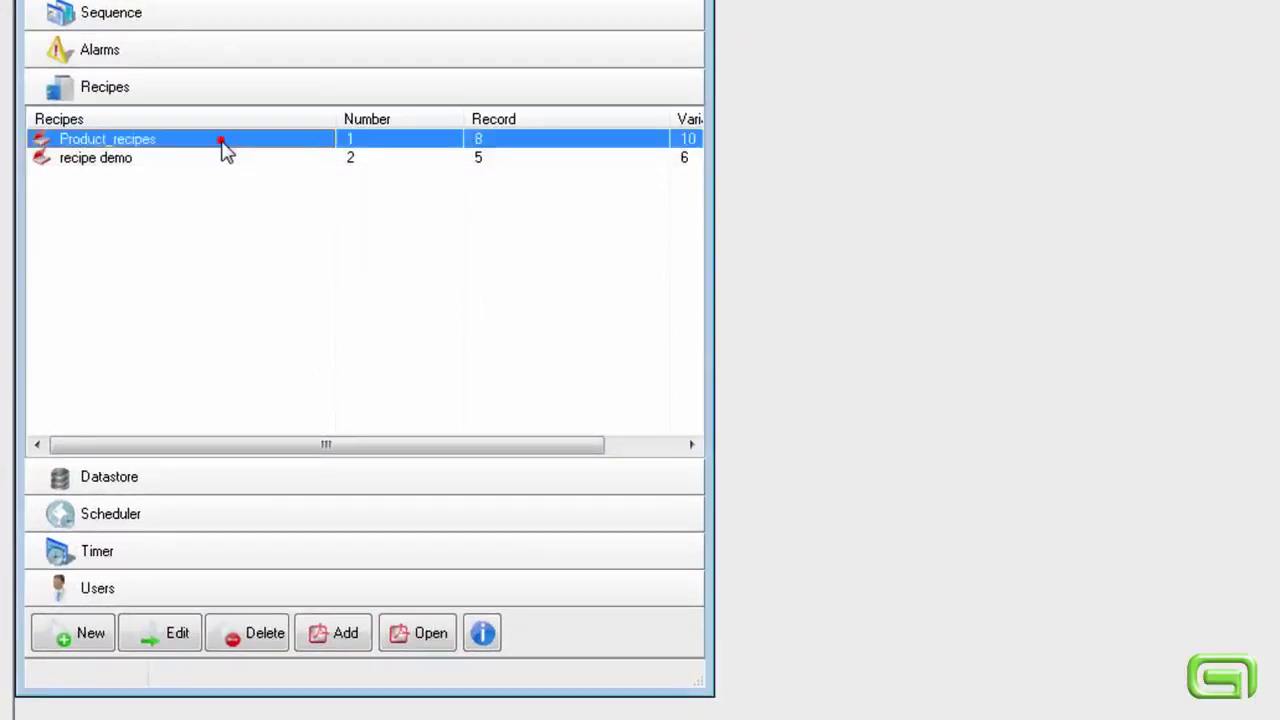
Step: Open Product_recipes, check batuka 200's bottle values with format 0,15 lt, and confirm with OK
double_click(222, 143)
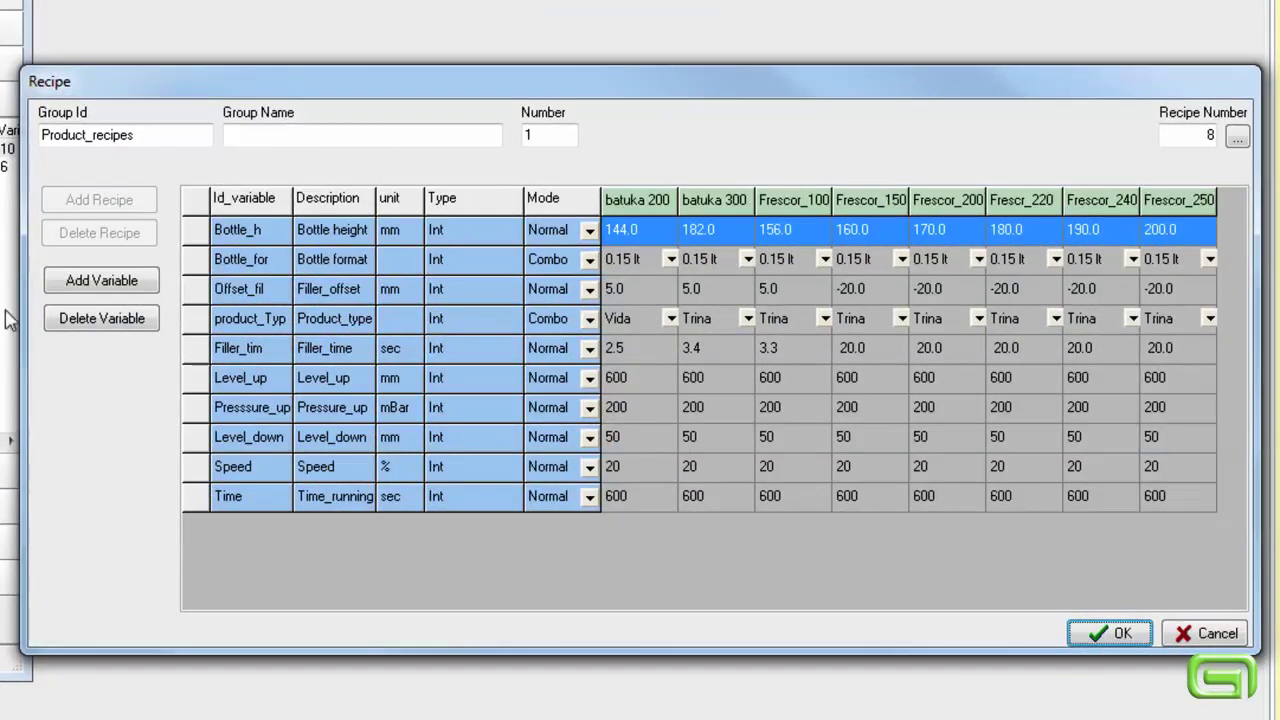
click(667, 242)
click(666, 241)
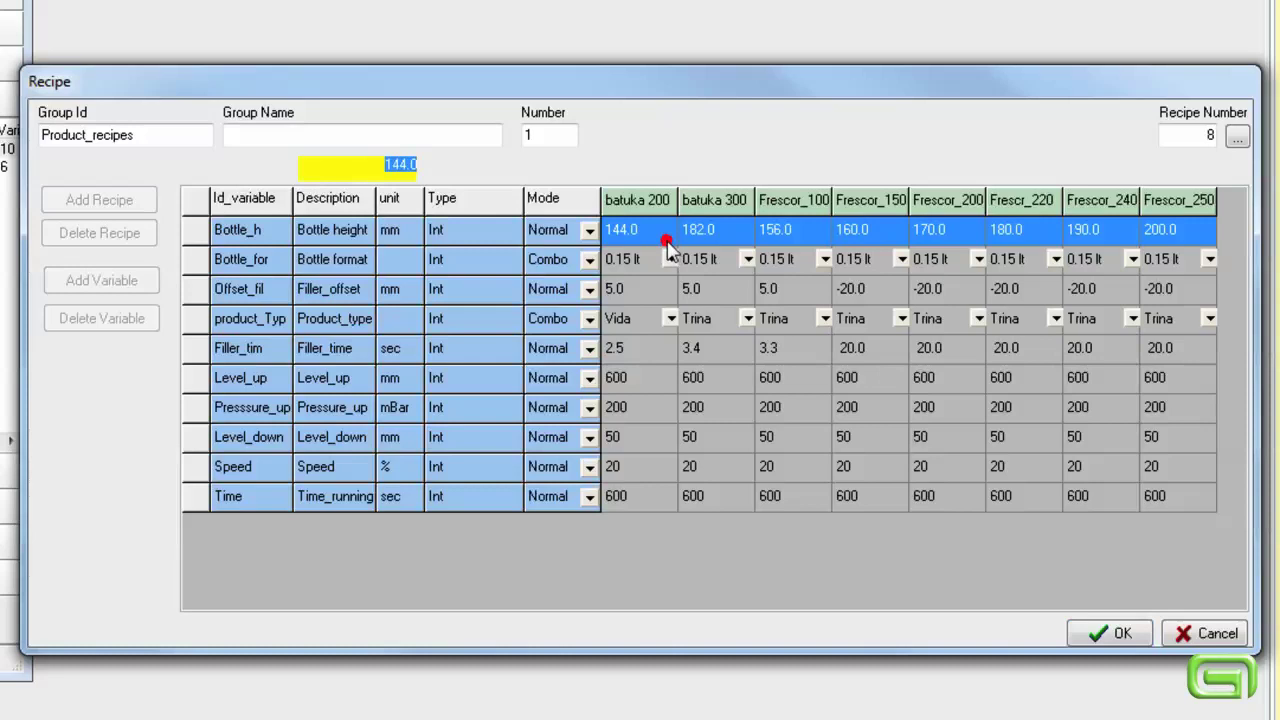
click(673, 261)
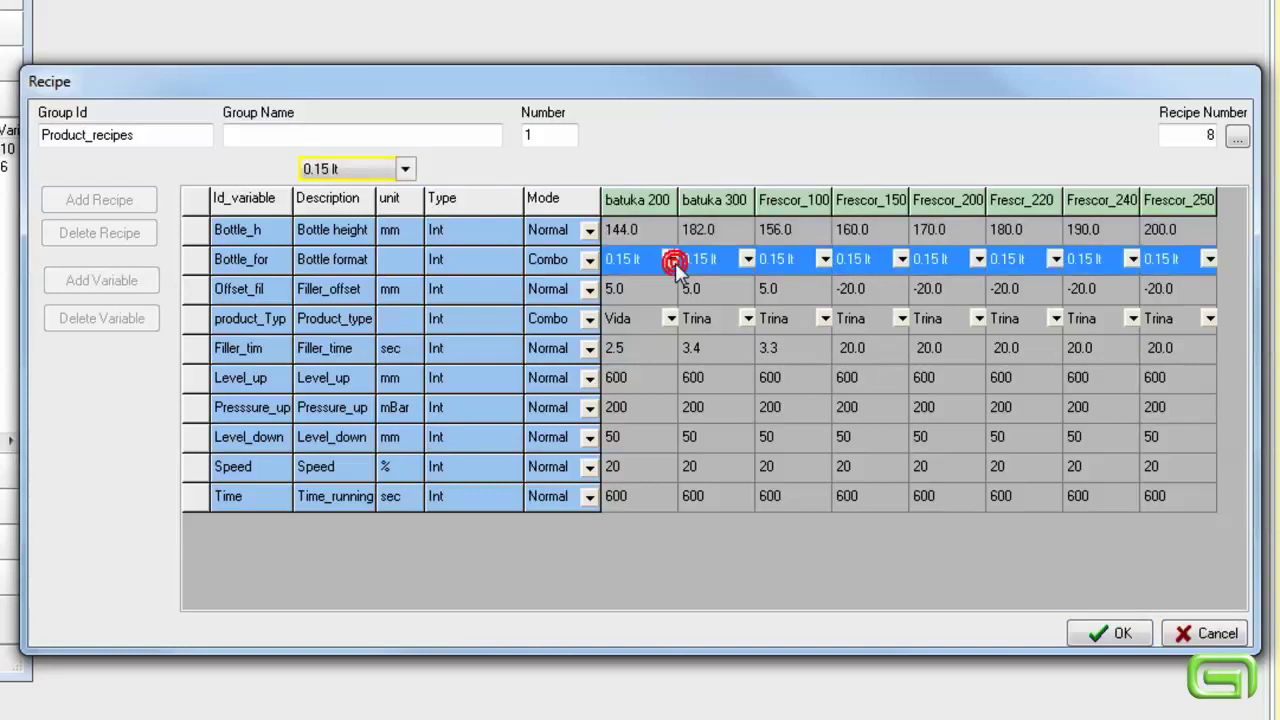
click(406, 169)
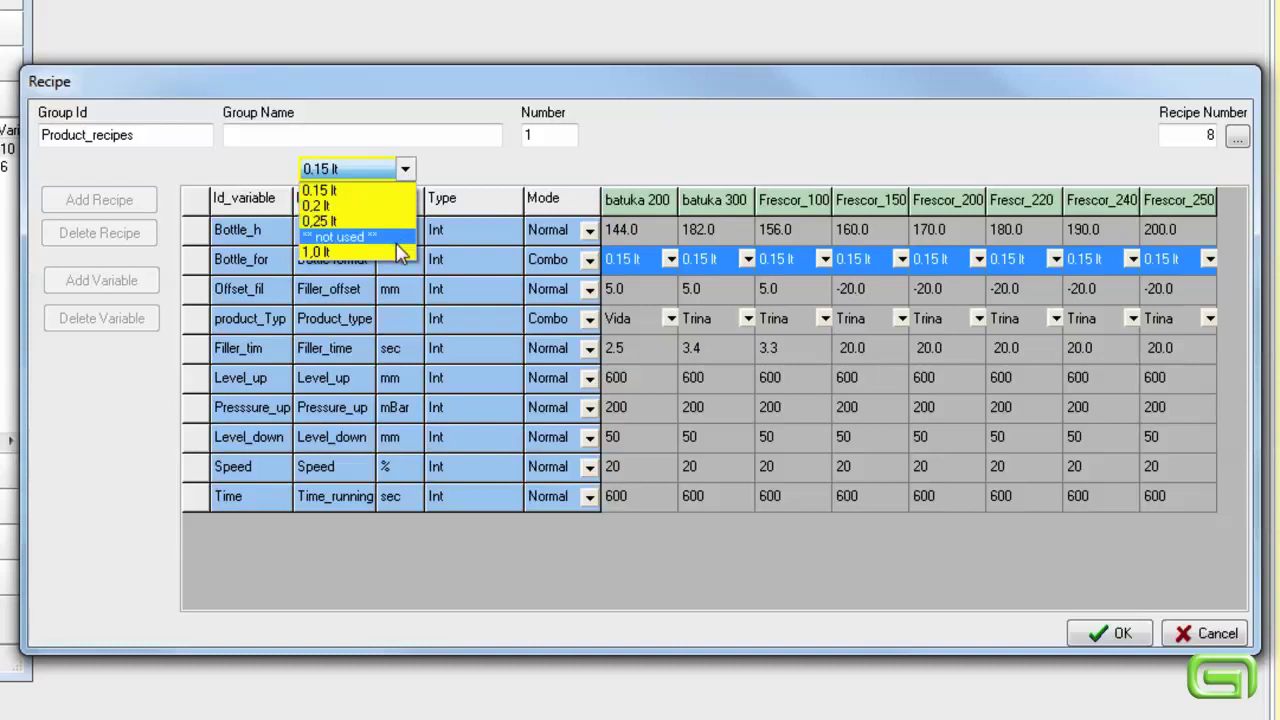
click(386, 189)
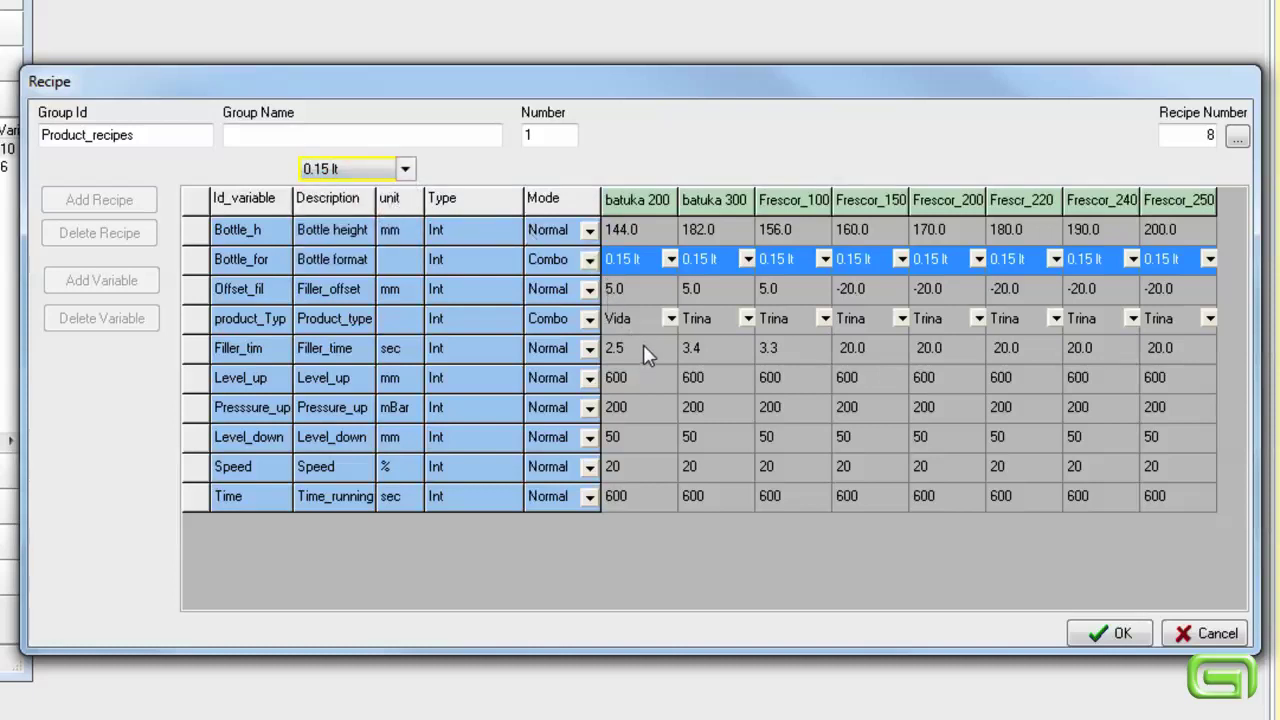
click(1105, 636)
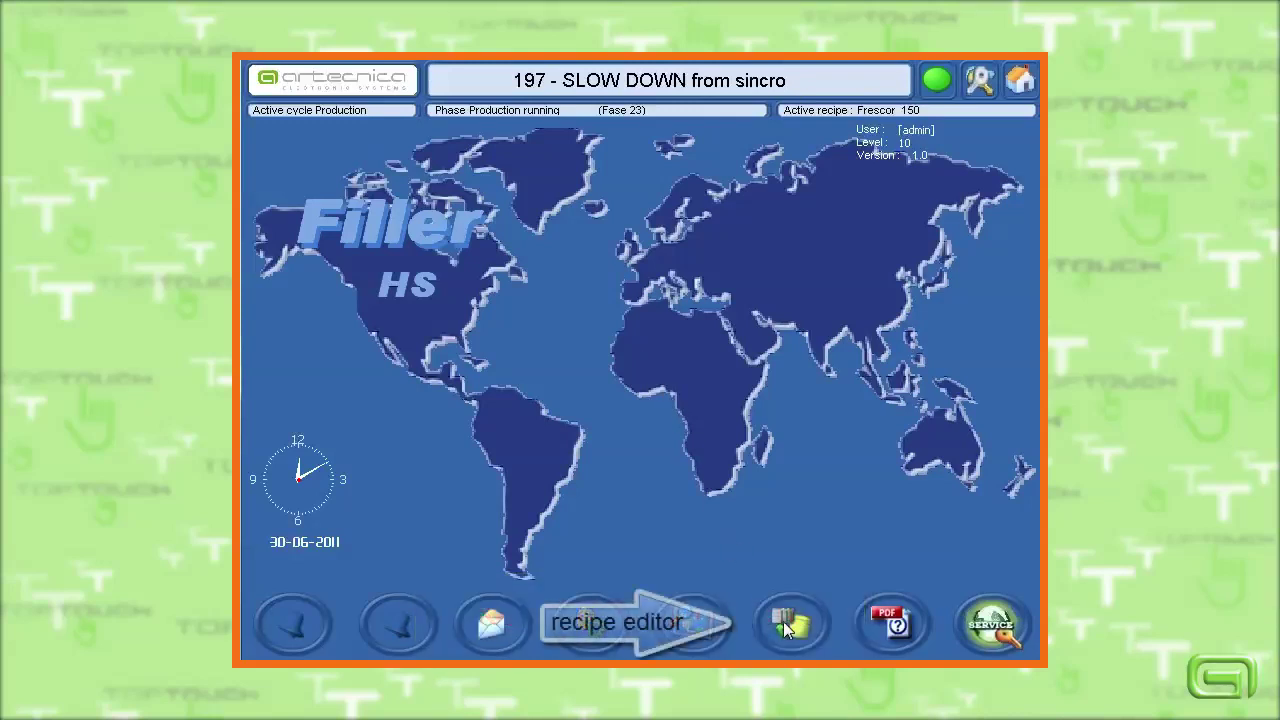
Step: In the Recipes Editor, verify Frescor_150's bottle height 160 and bottle format 0.15 lt
click(785, 627)
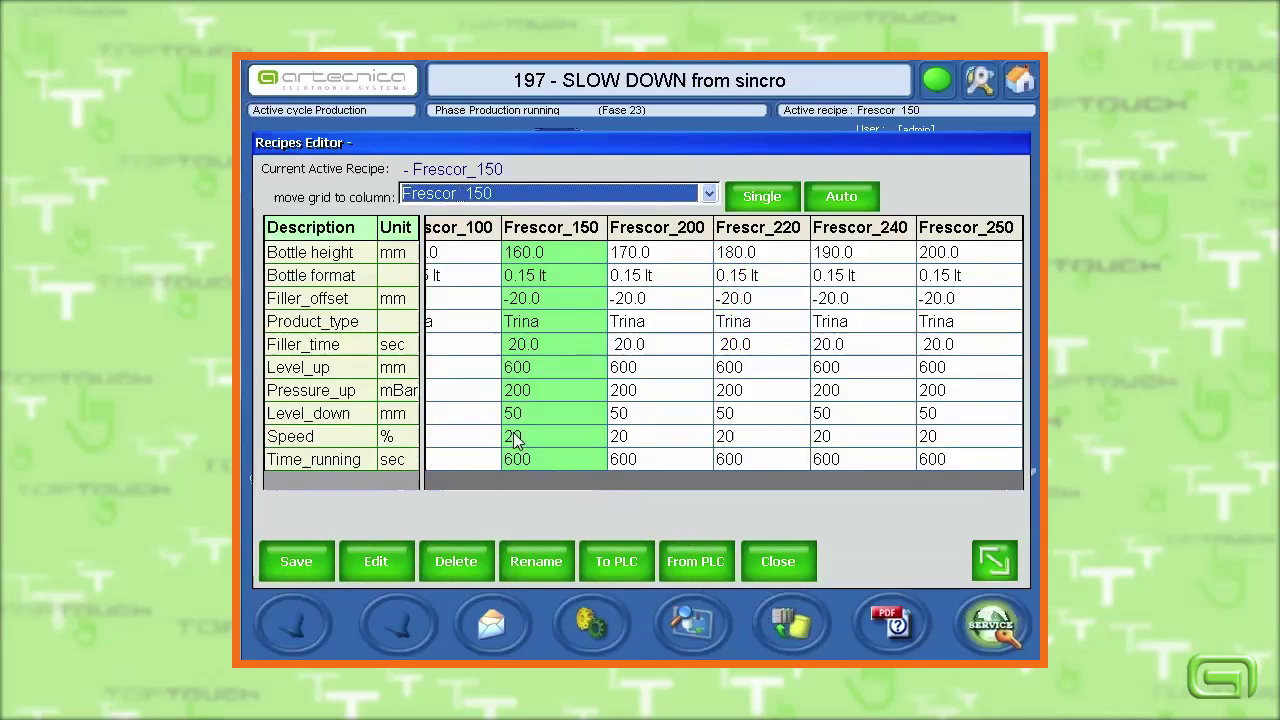
click(524, 254)
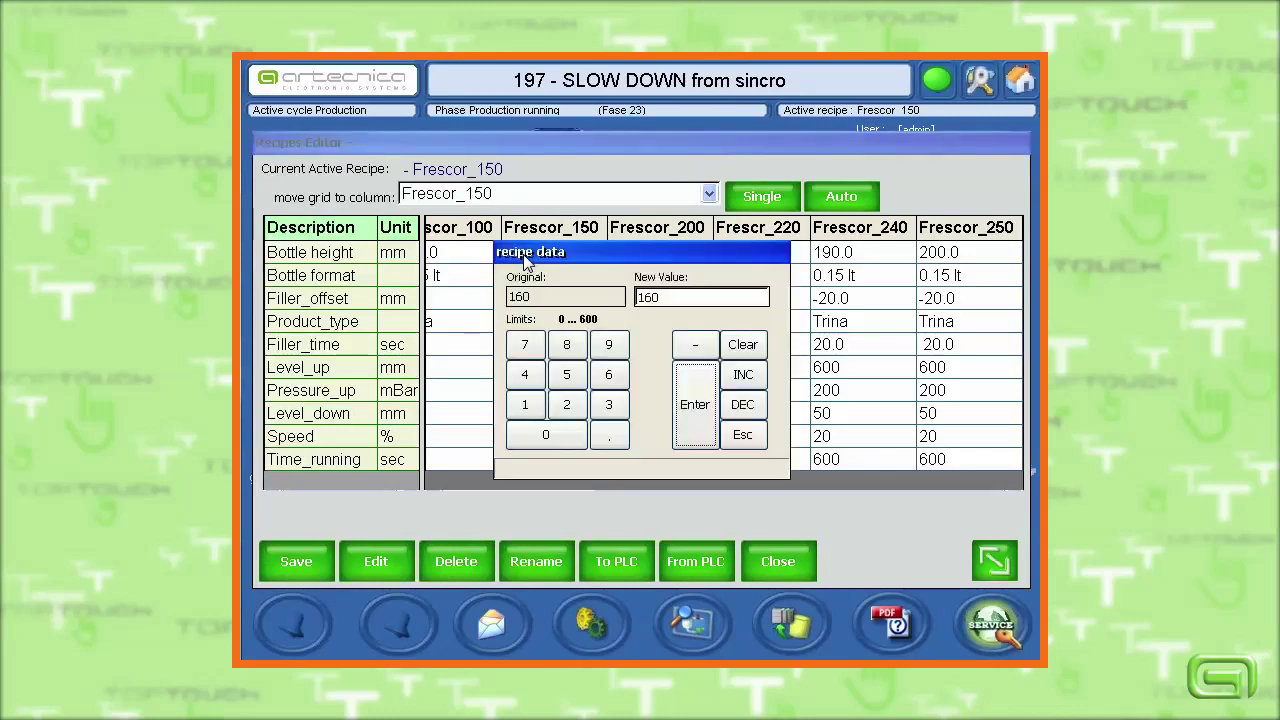
click(695, 402)
click(588, 278)
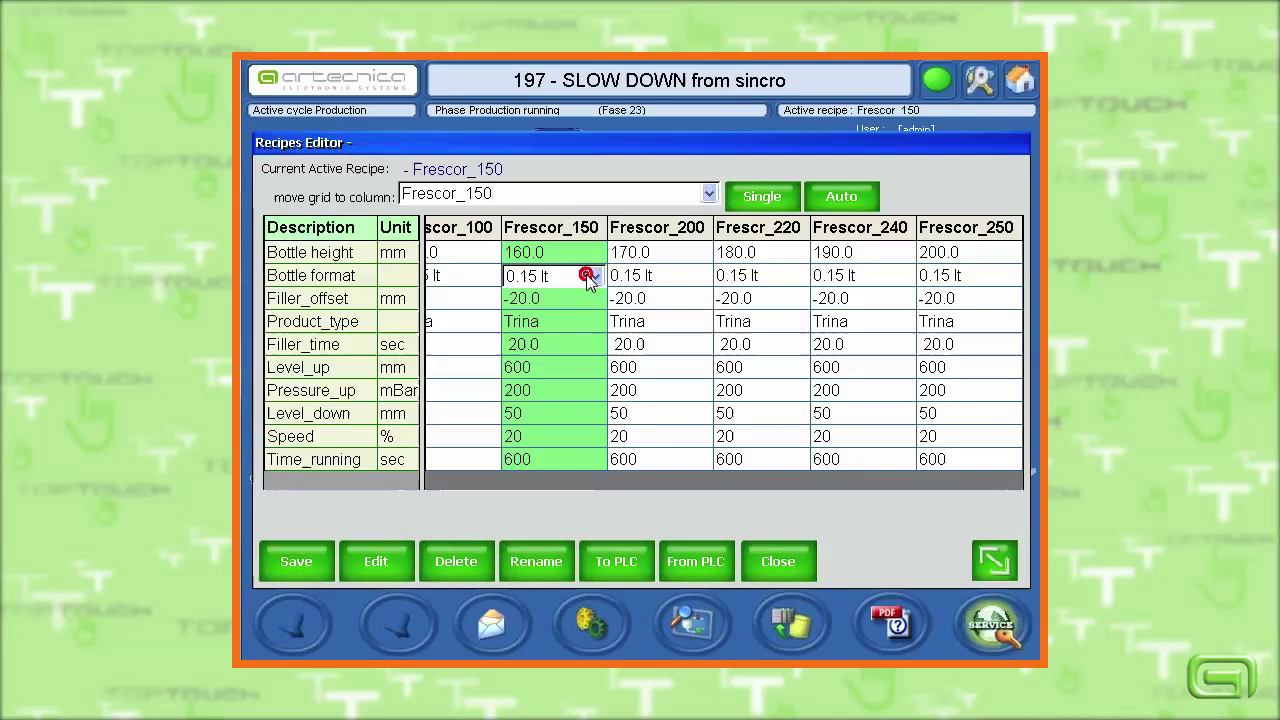
click(595, 276)
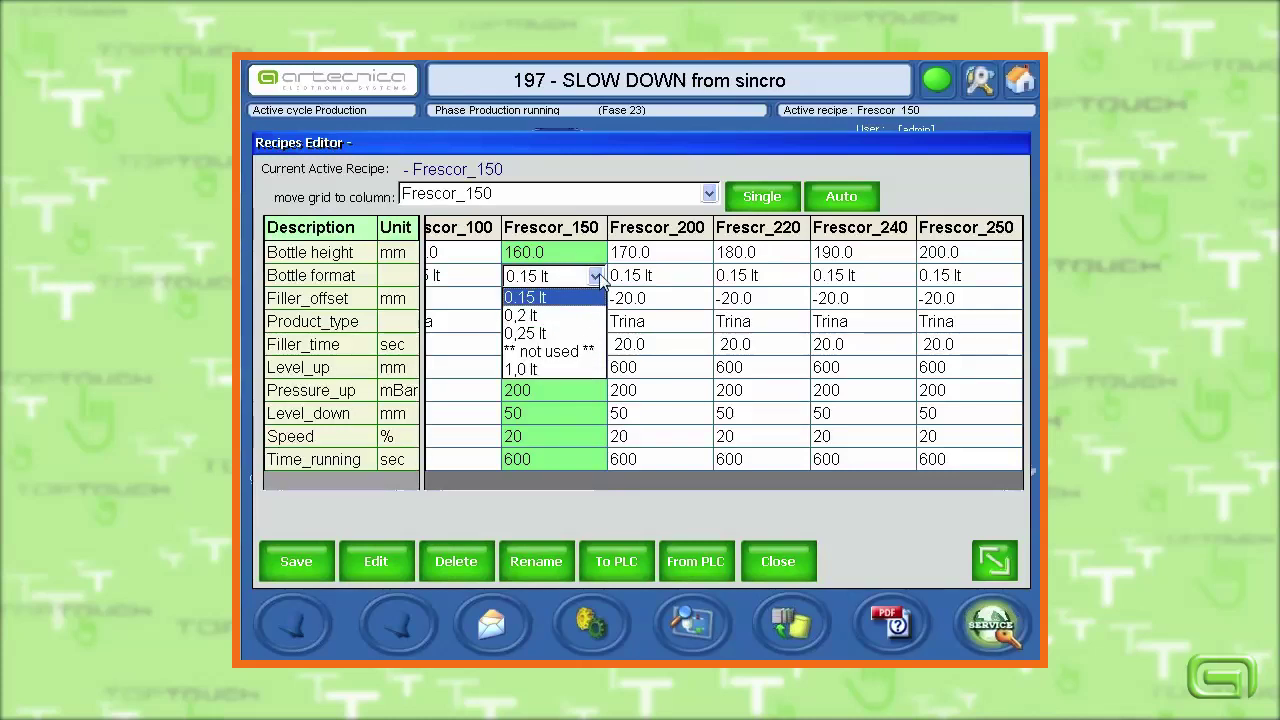
click(596, 277)
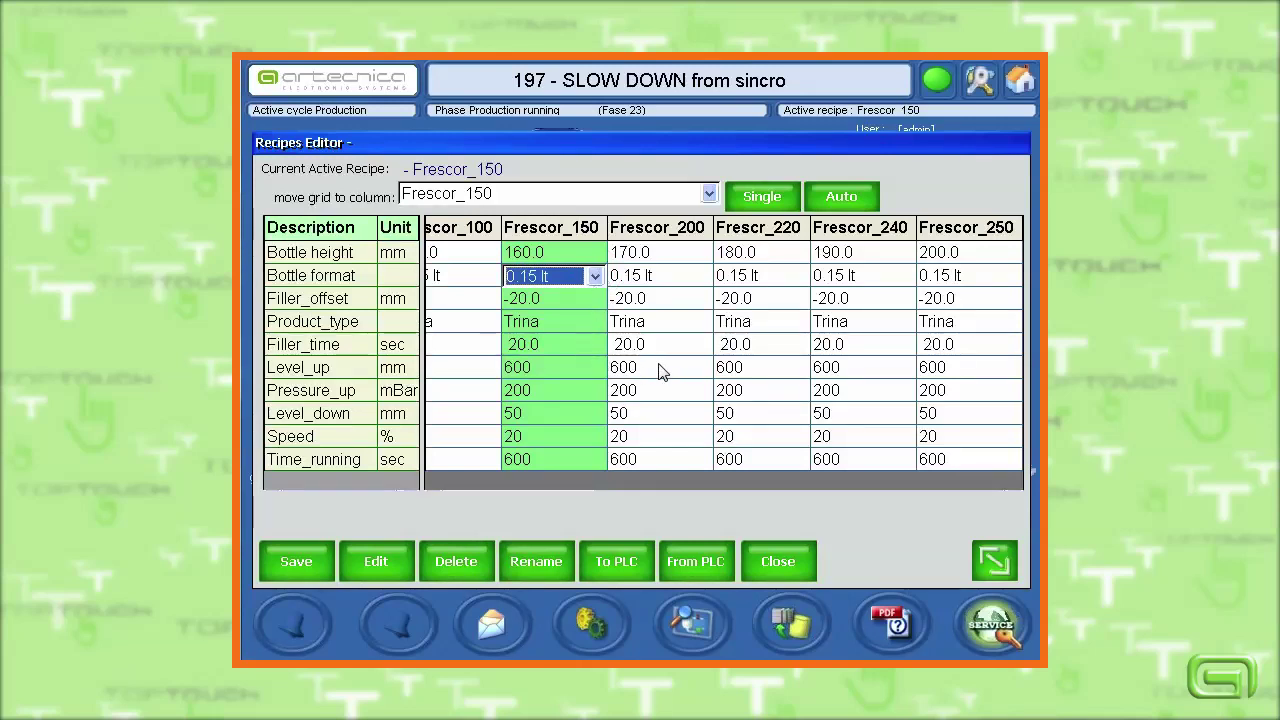
Step: Send the Frescr_220 recipe to the PLC and confirm
click(737, 368)
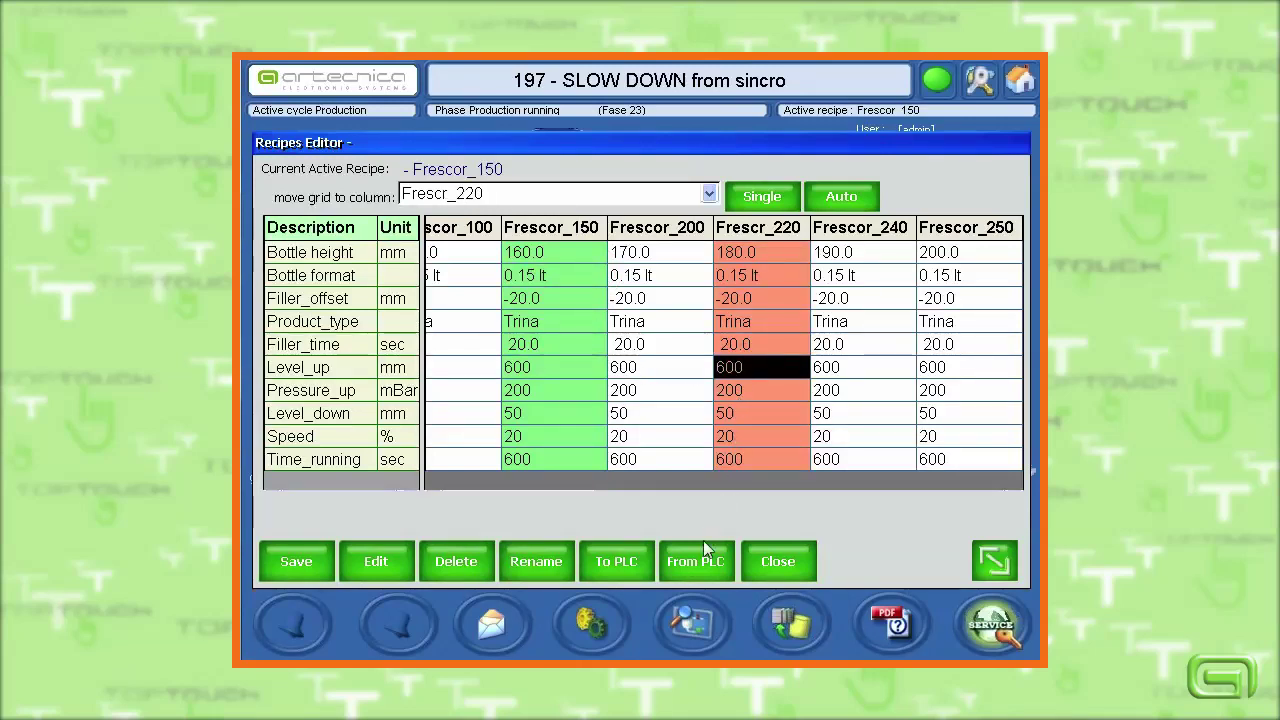
click(622, 565)
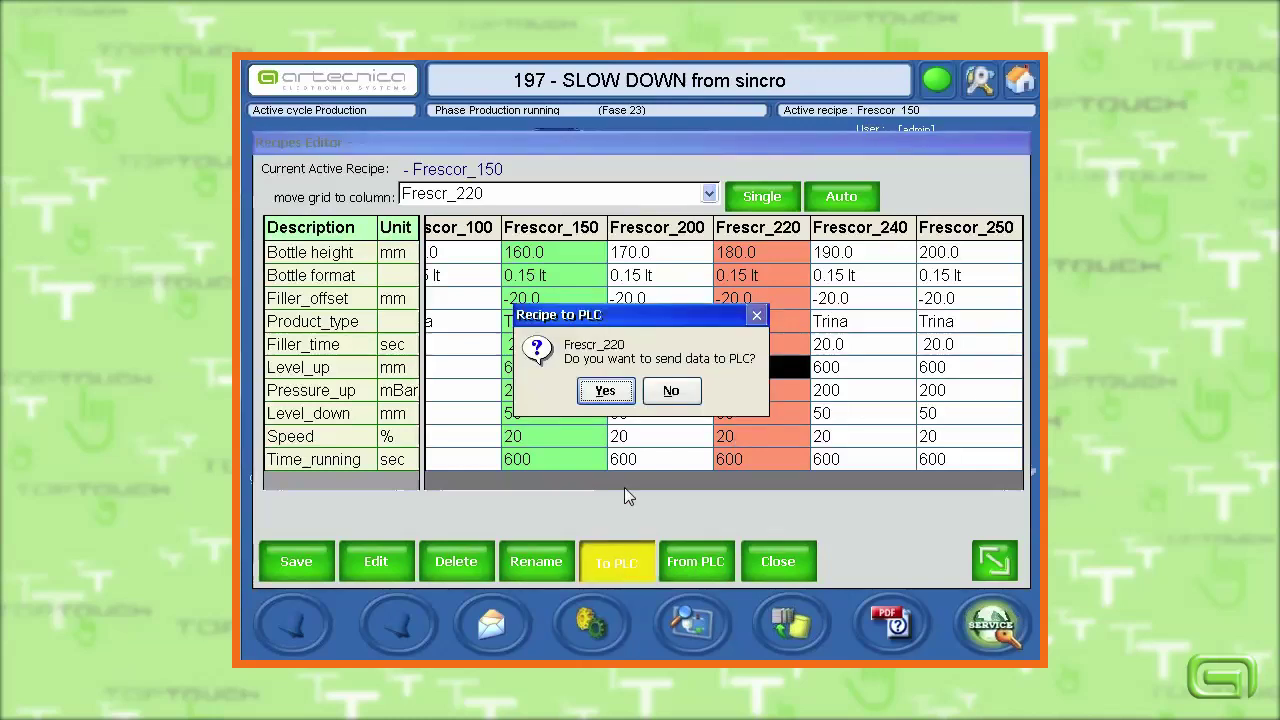
click(606, 391)
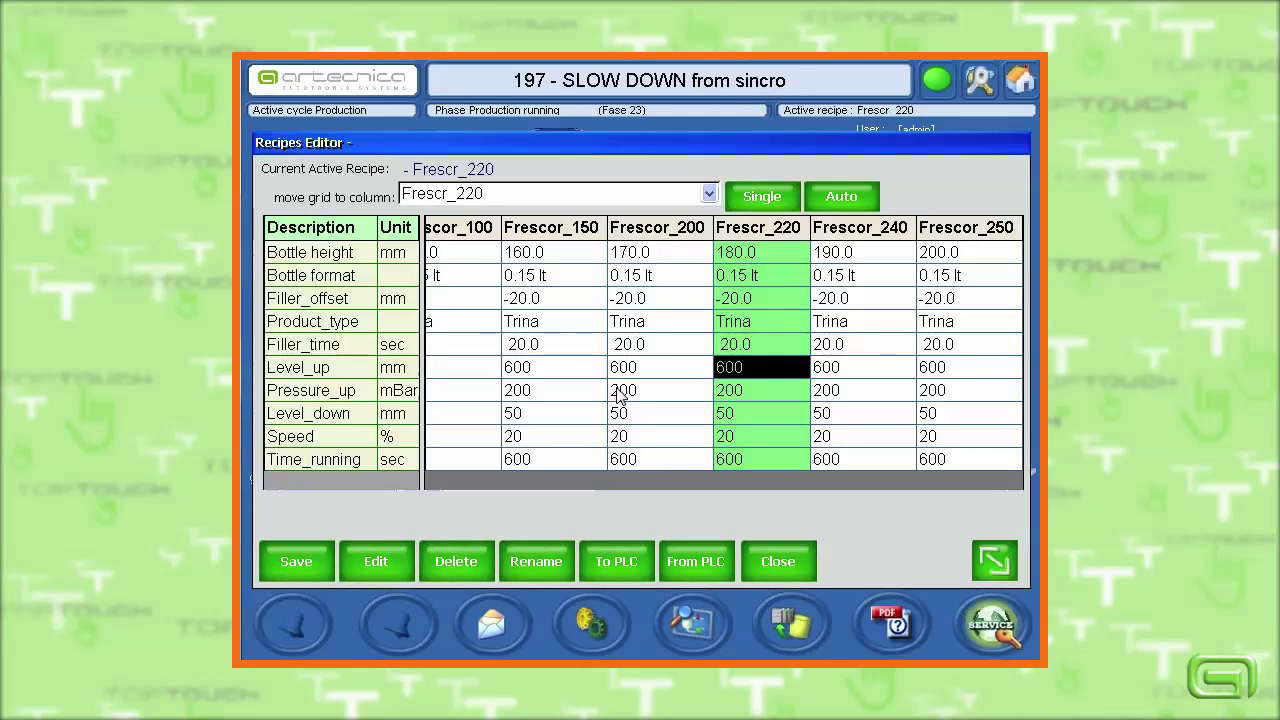
Step: Copy batuka 200 to New9batuka 200 and move the grid to its column
click(382, 563)
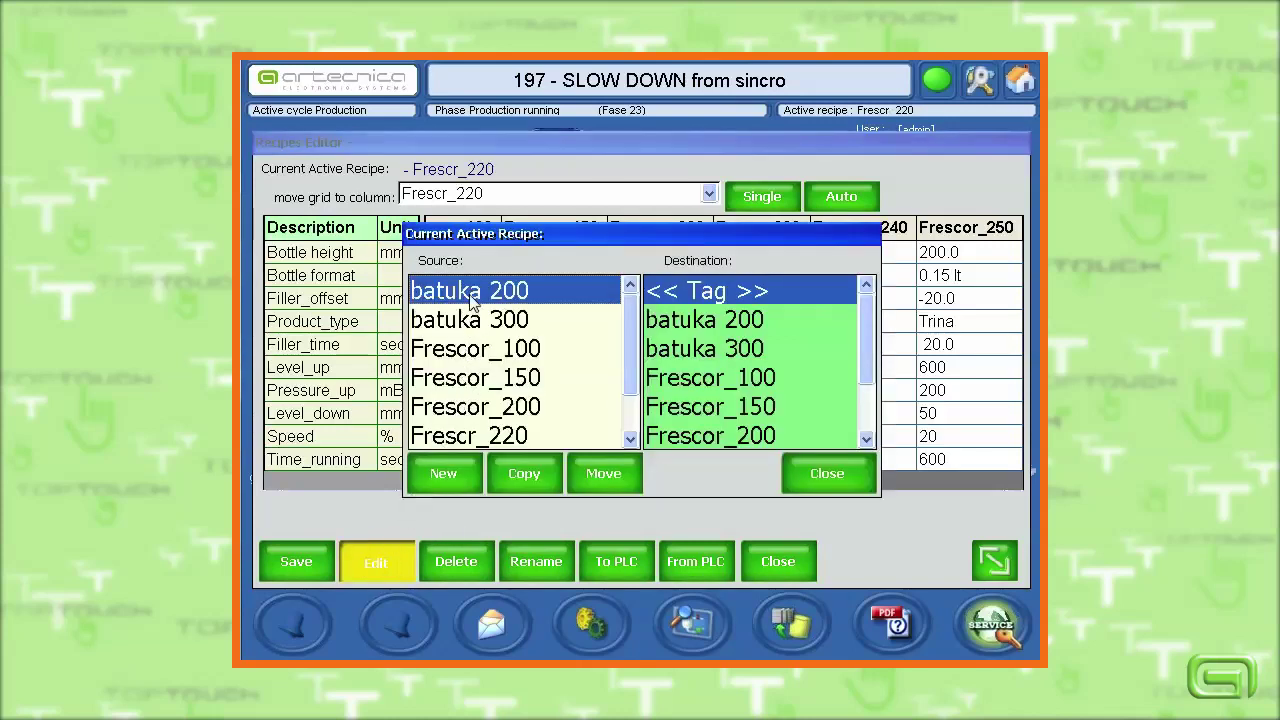
click(521, 475)
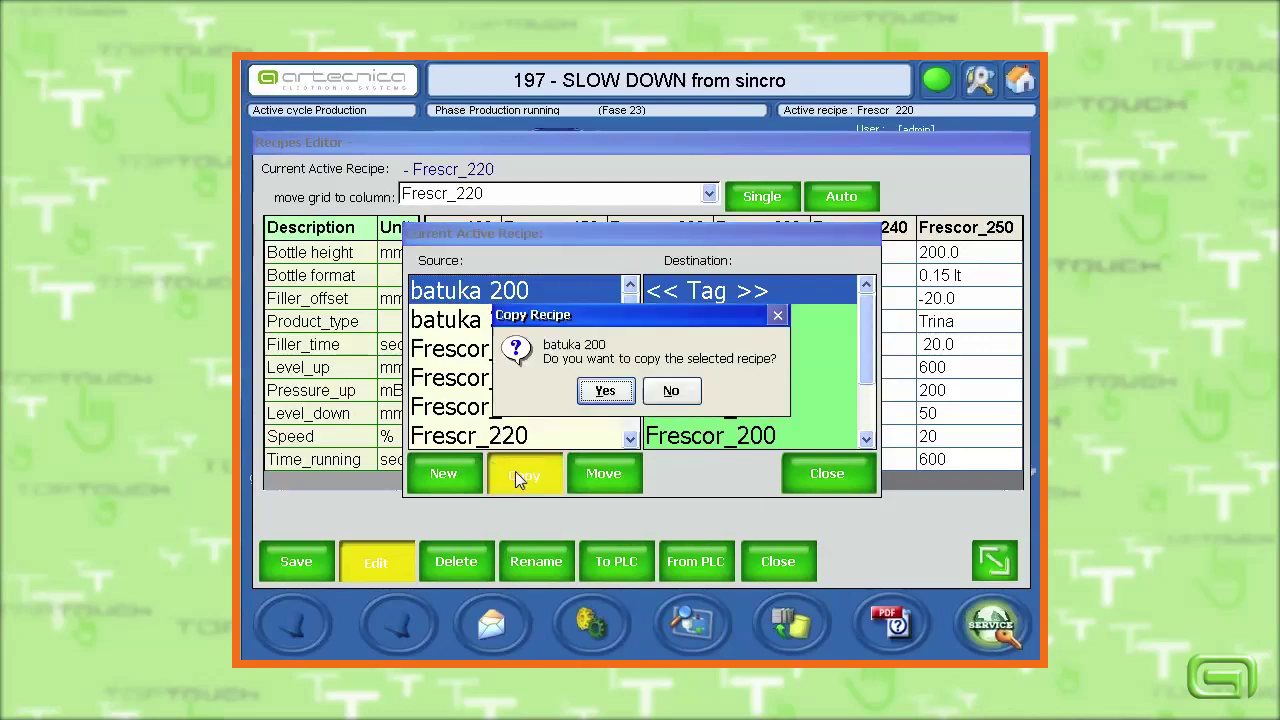
click(612, 391)
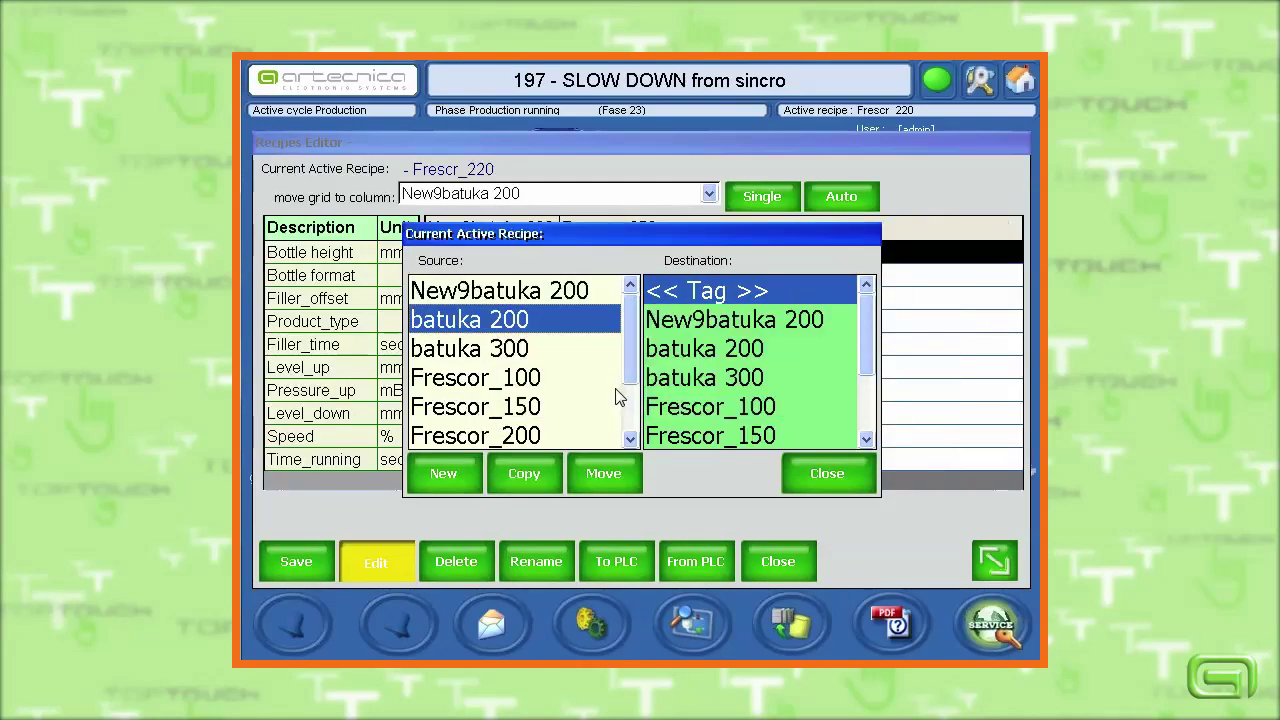
click(699, 321)
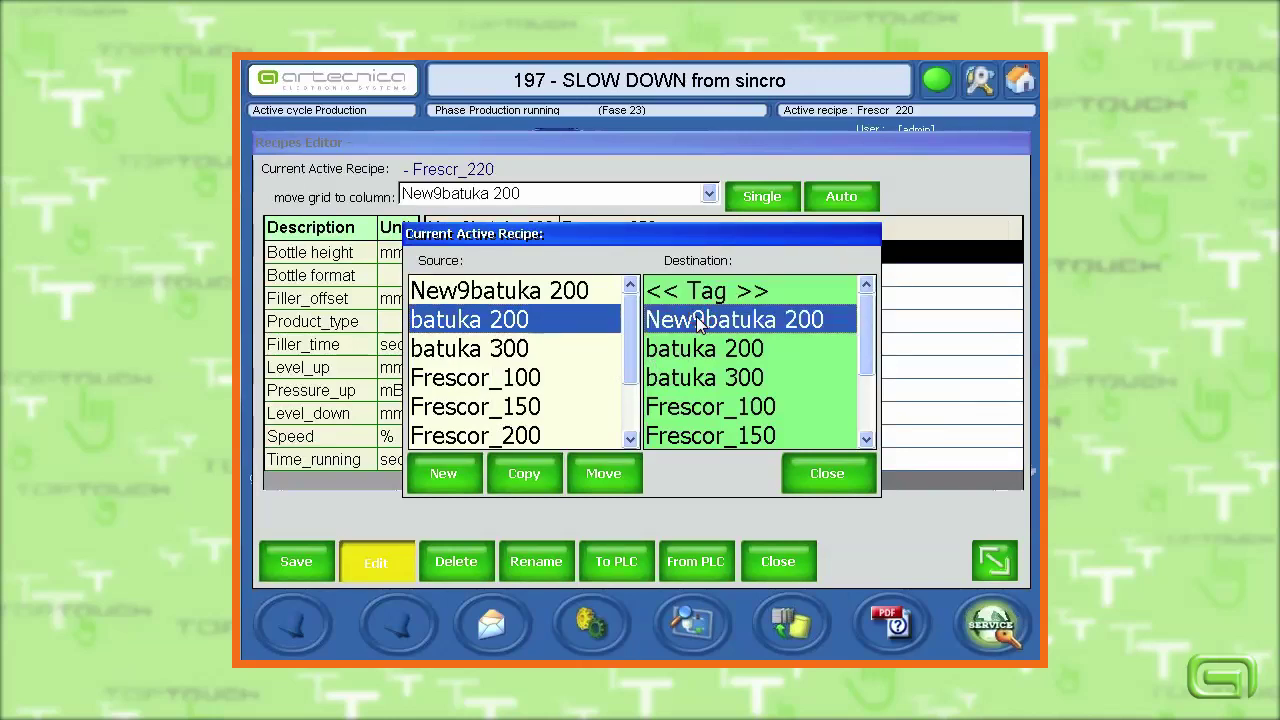
click(817, 476)
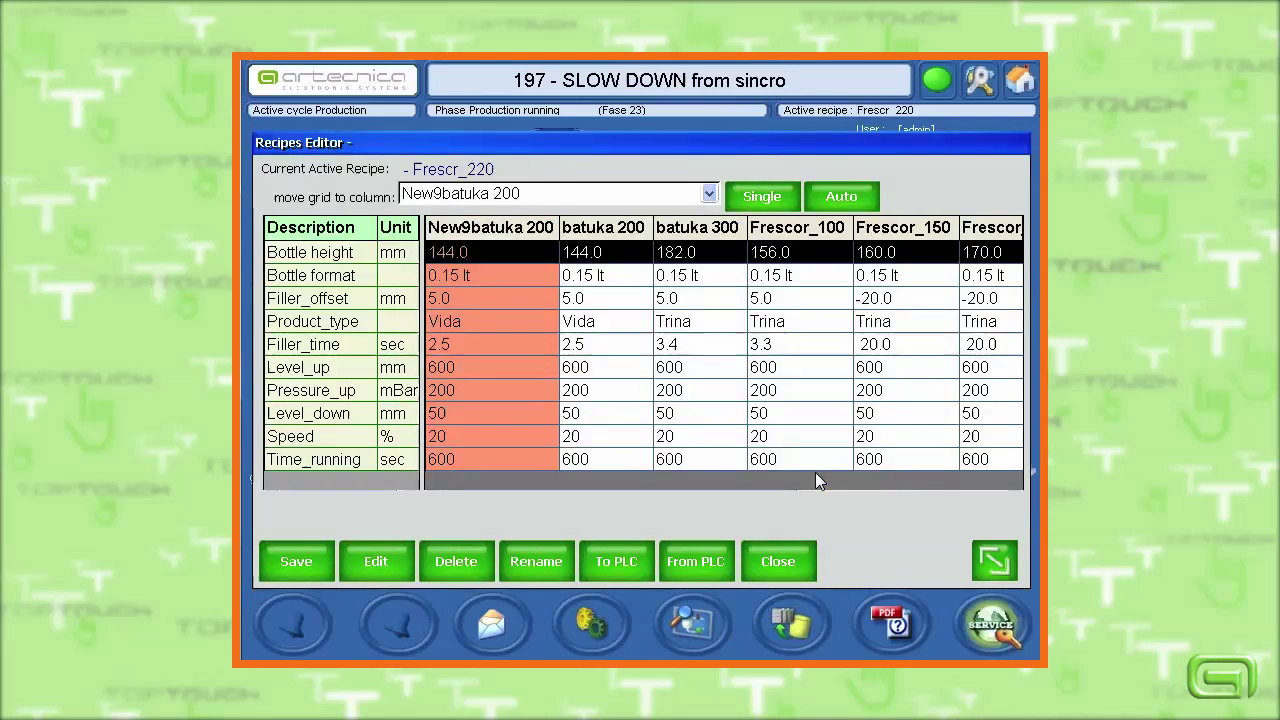
click(480, 250)
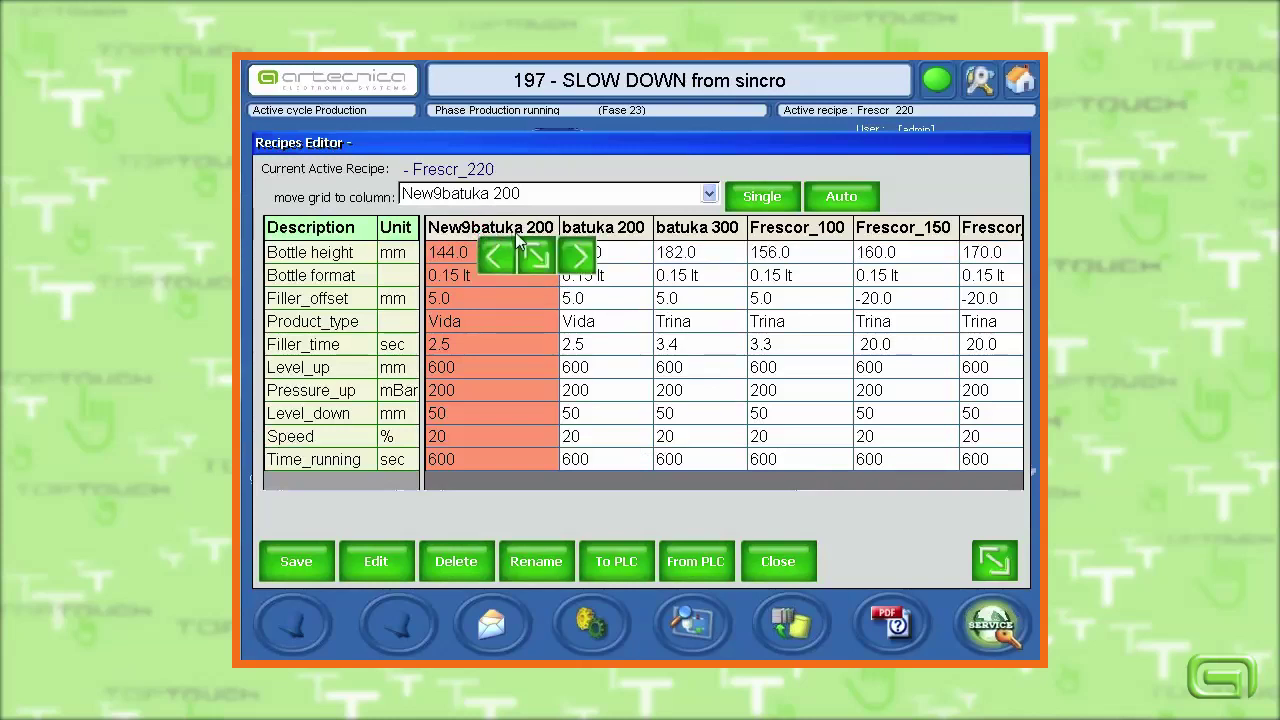
click(576, 255)
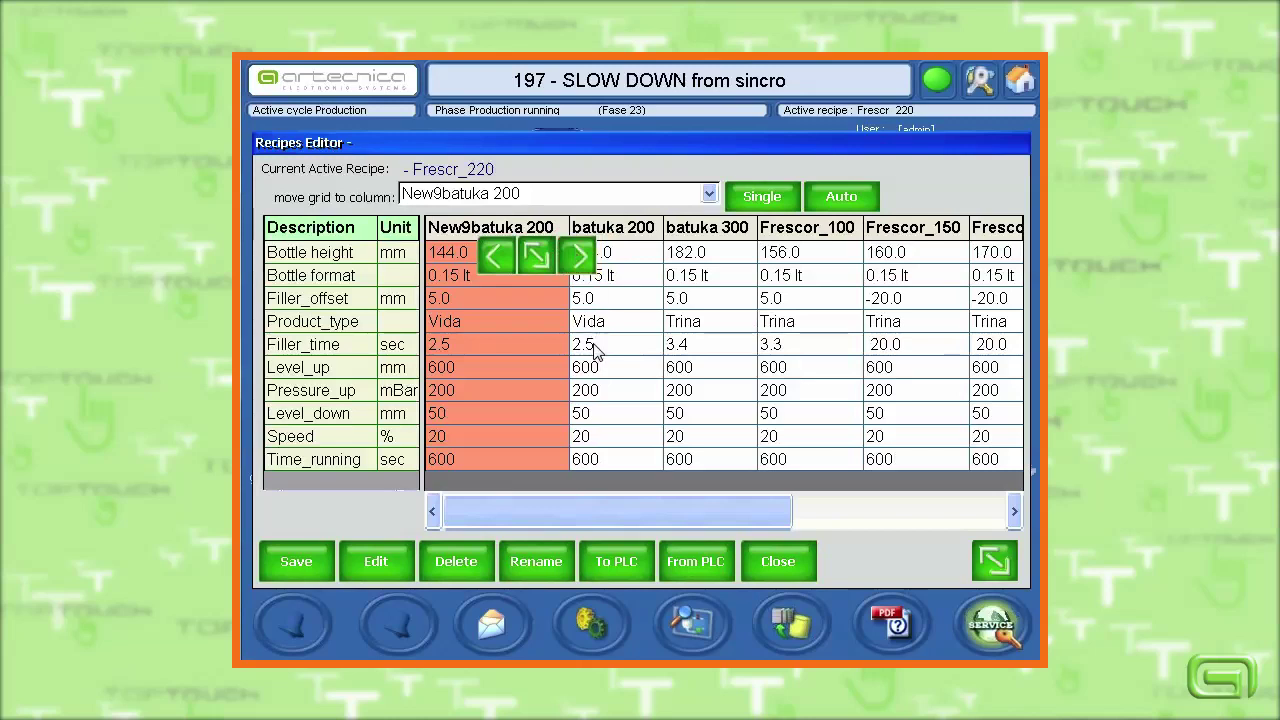
Step: Edit the New9batuka 200 recipe name to batuka 290 on the on-screen keyboard
click(542, 563)
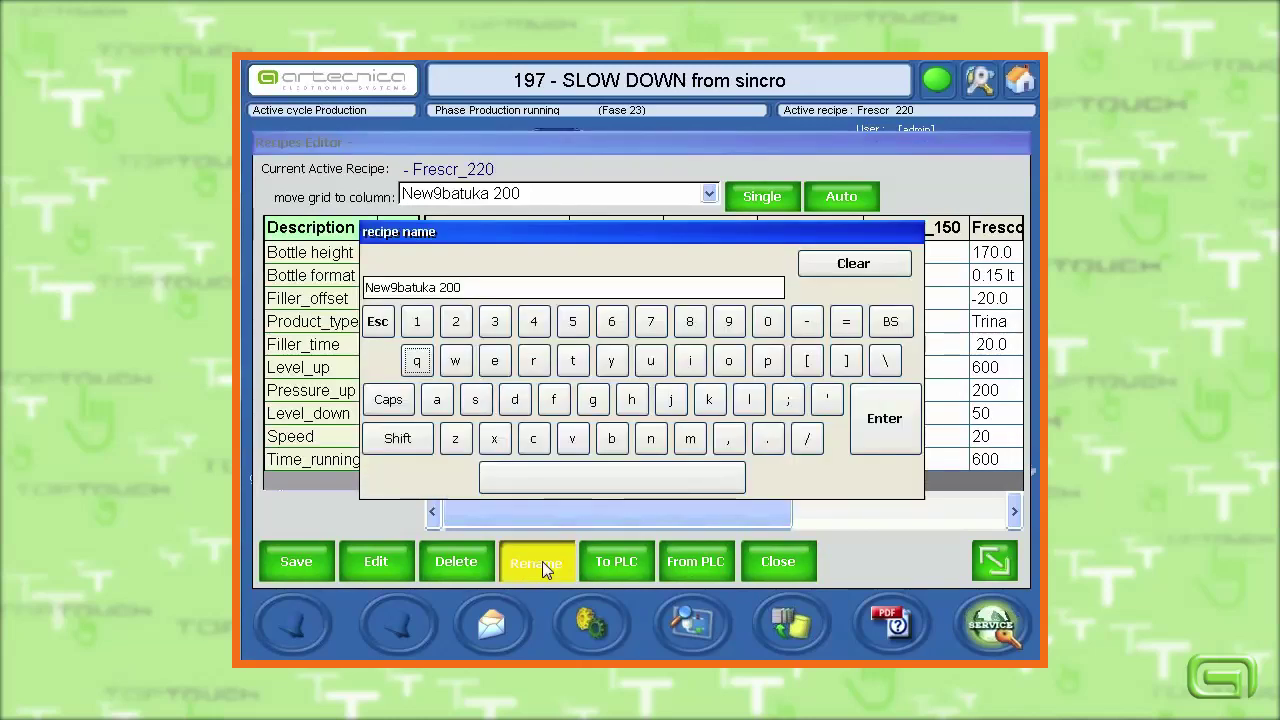
click(480, 287)
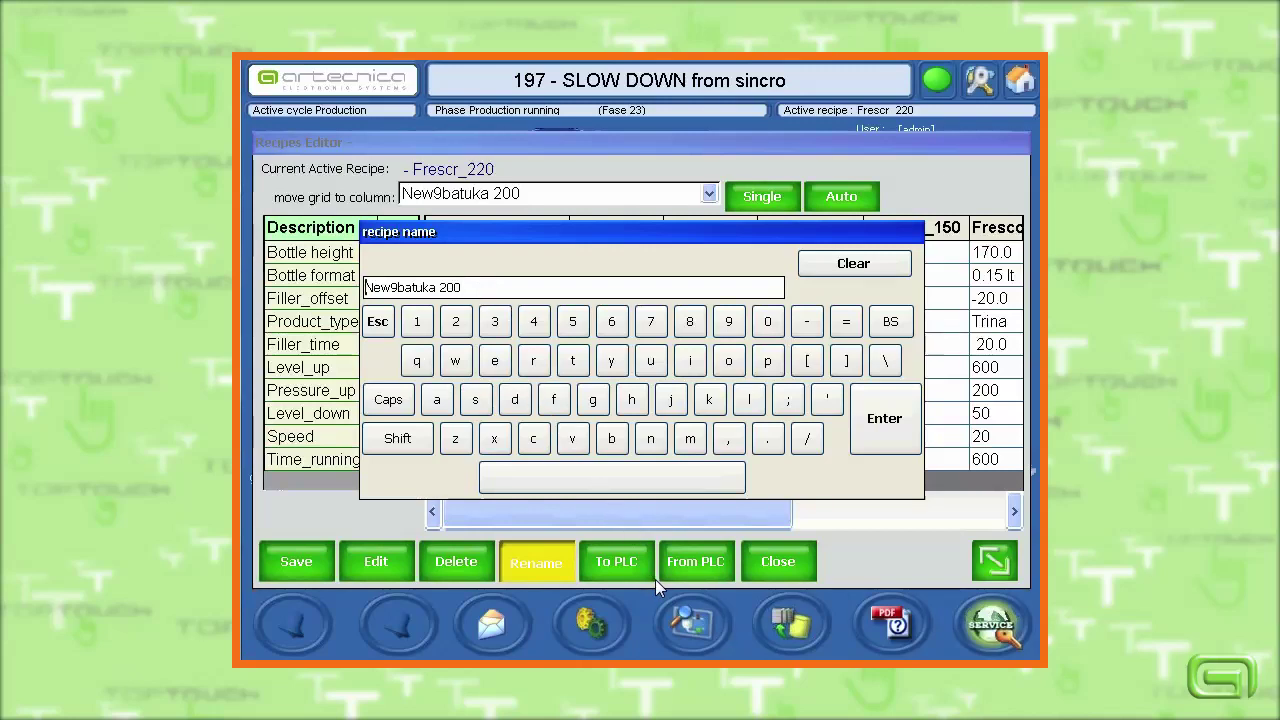
key(Home)
key(Delete)
key(Delete)
key(Delete)
key(Delete)
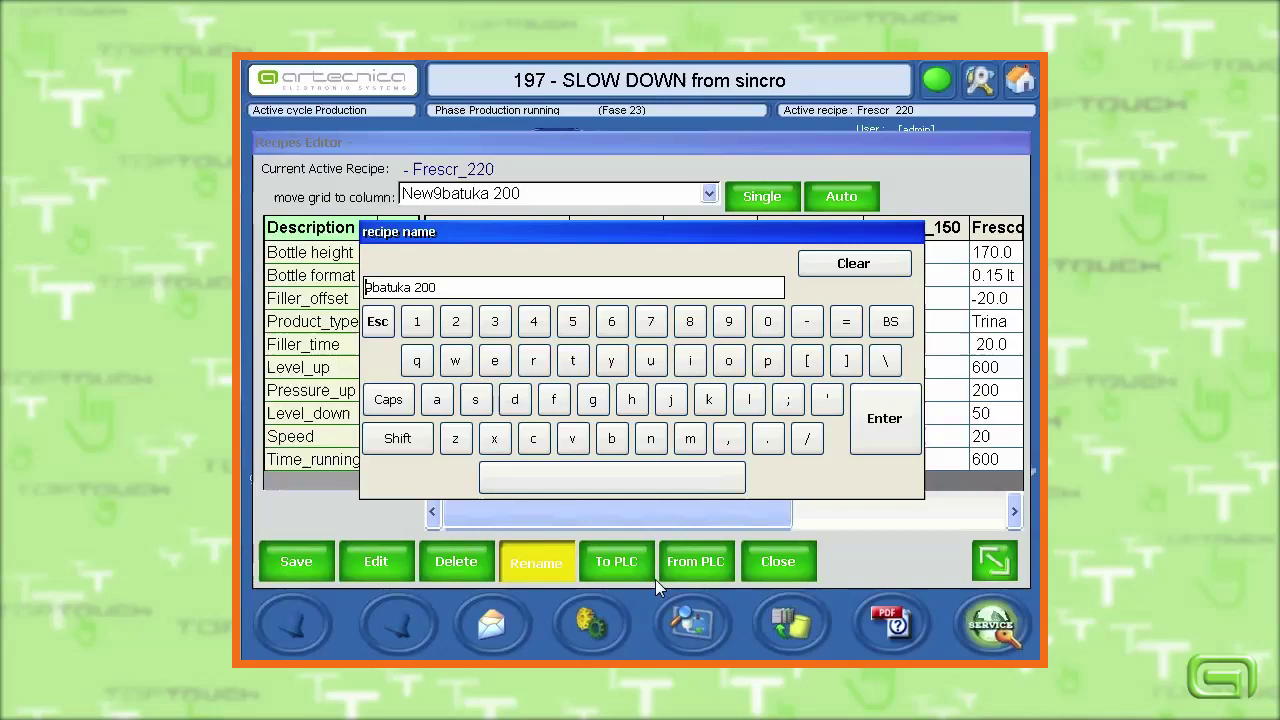
key(Right)
key(Right)
key(Right)
key(Right)
key(Right)
key(Right)
key(Right)
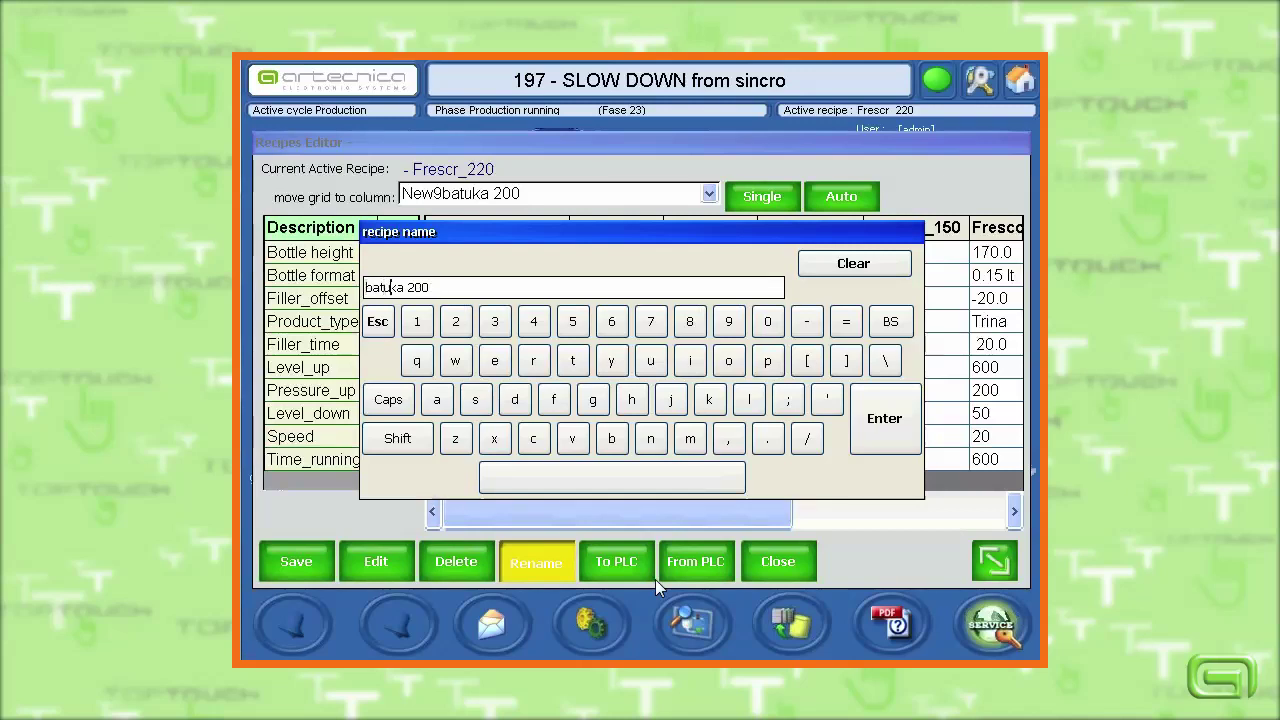
key(Right)
text(9)
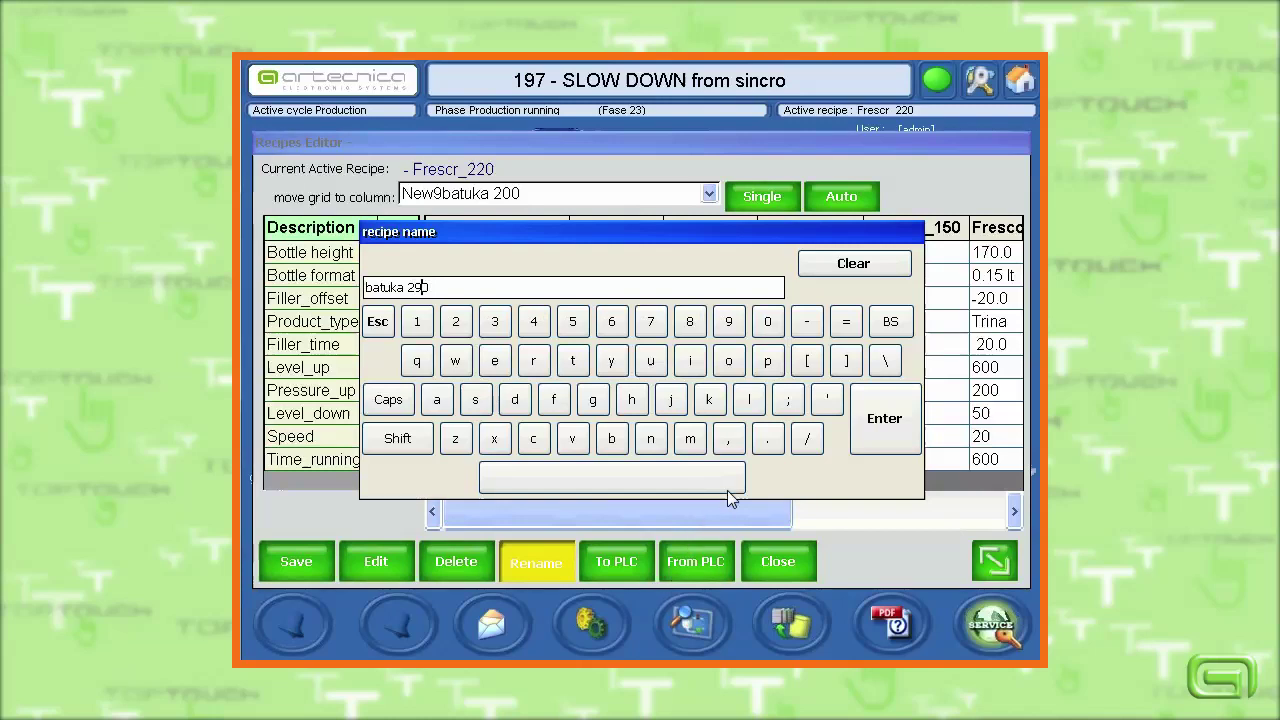
Step: Confirm the name batuka 290, exit the recipe editor and save all recipes
click(872, 432)
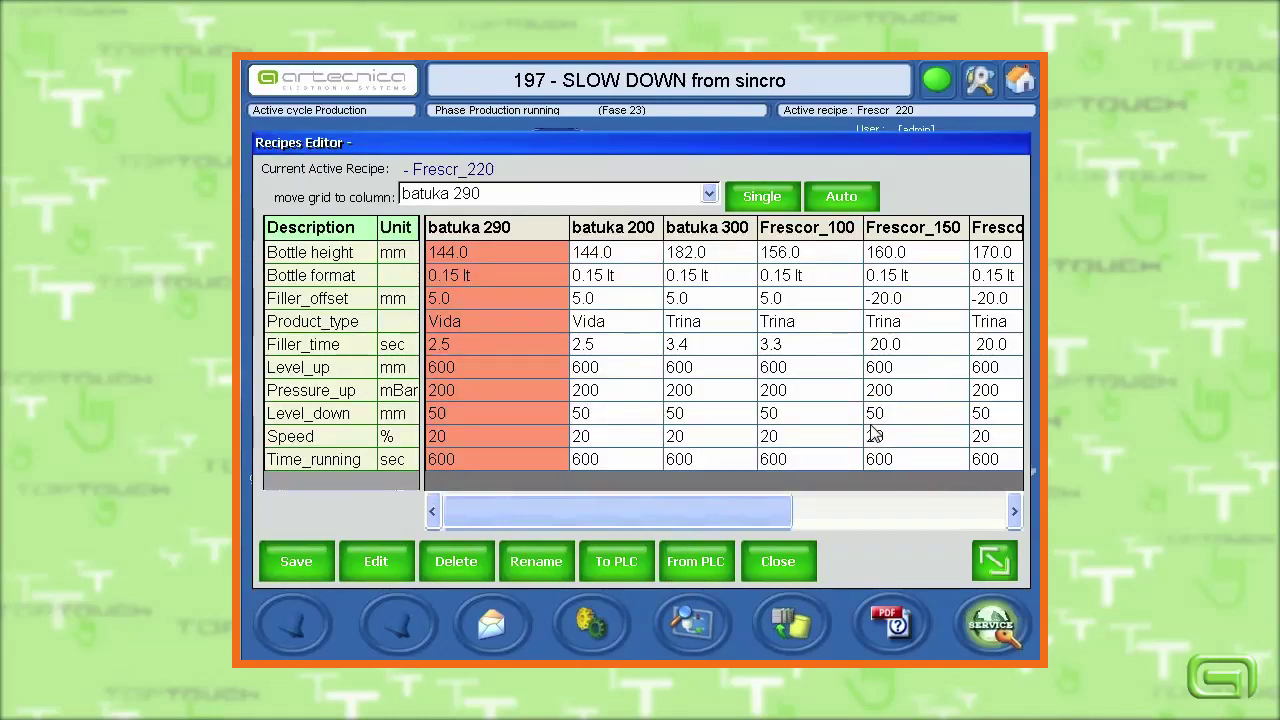
click(786, 563)
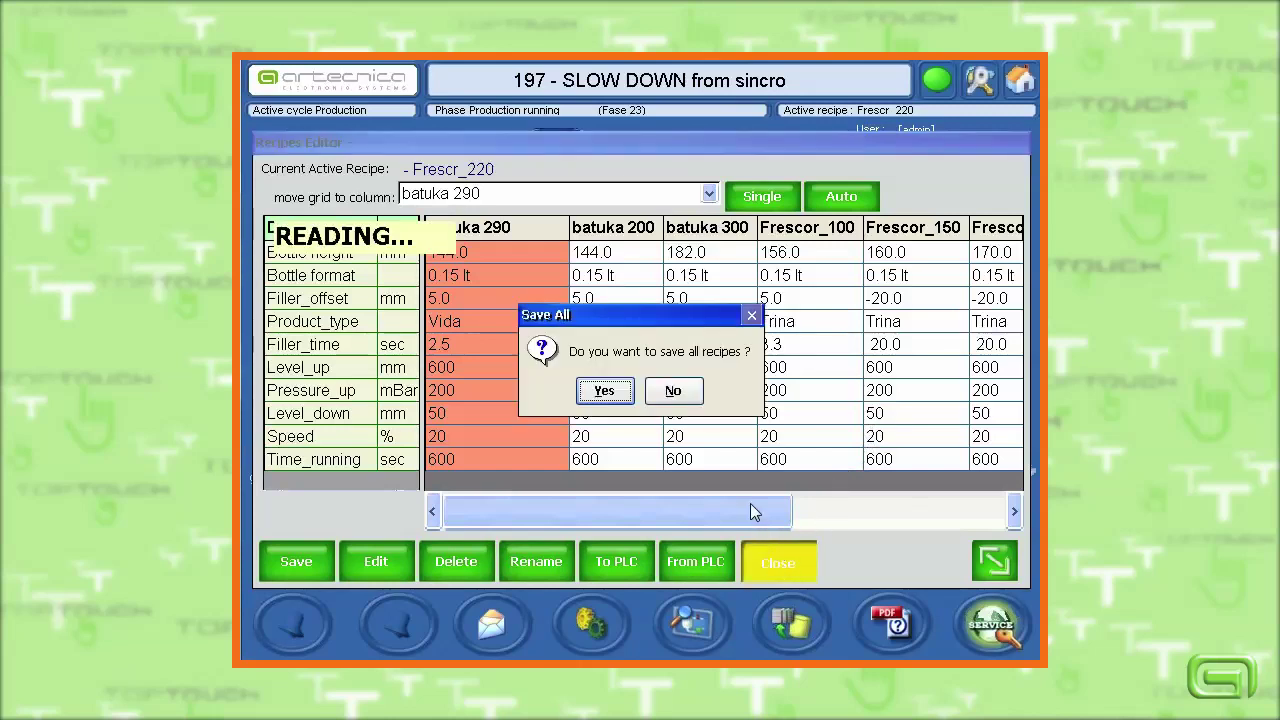
click(622, 391)
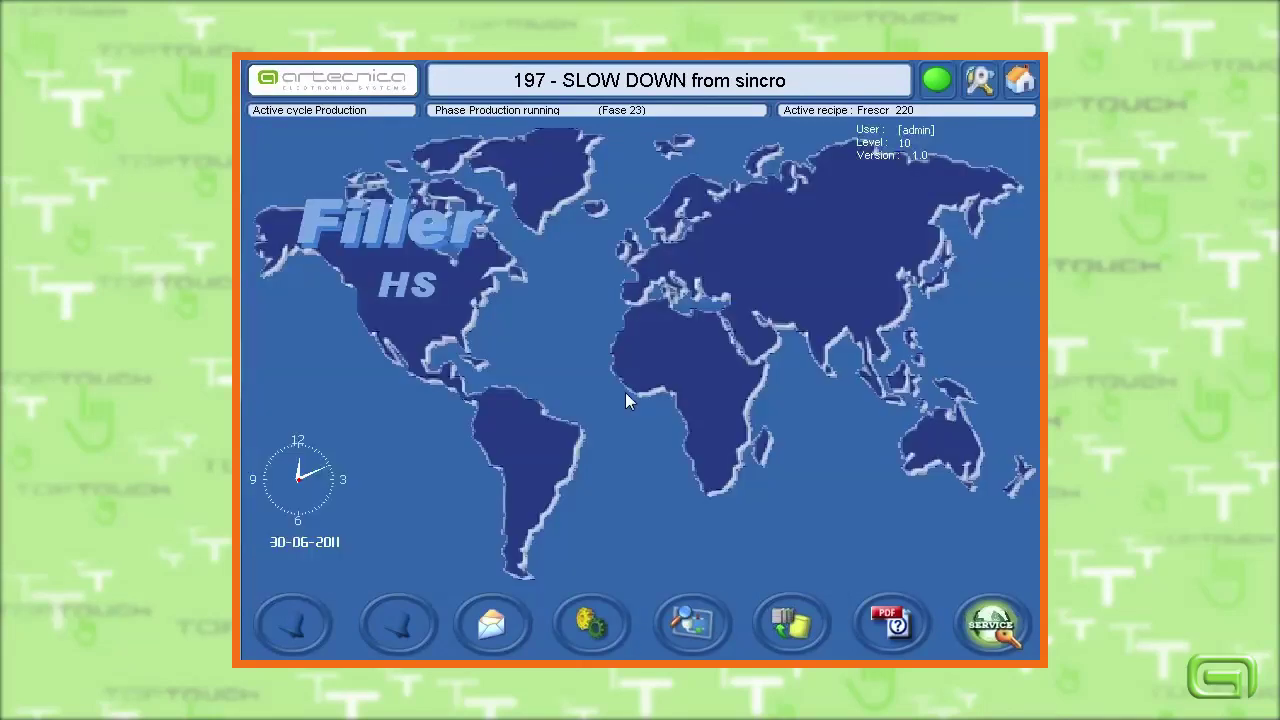
Step: Back up the recipe database to the USB file recipesHF, then restore it from that file
click(992, 626)
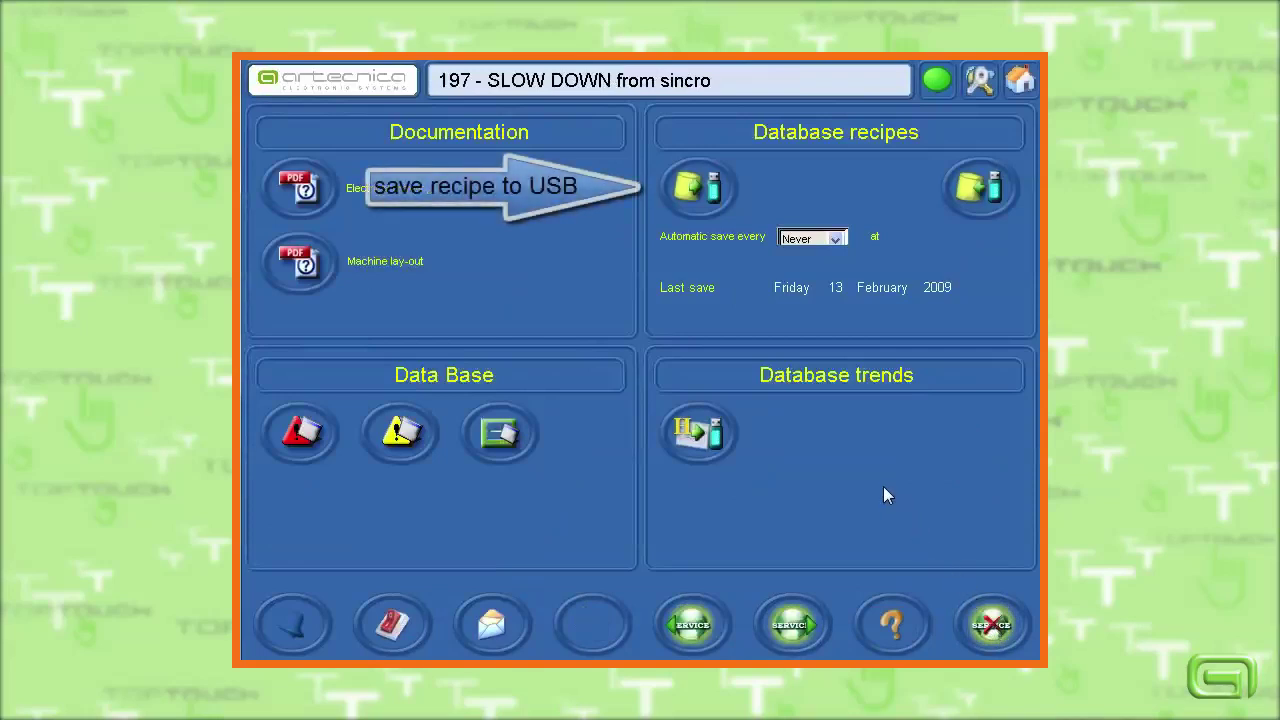
click(691, 196)
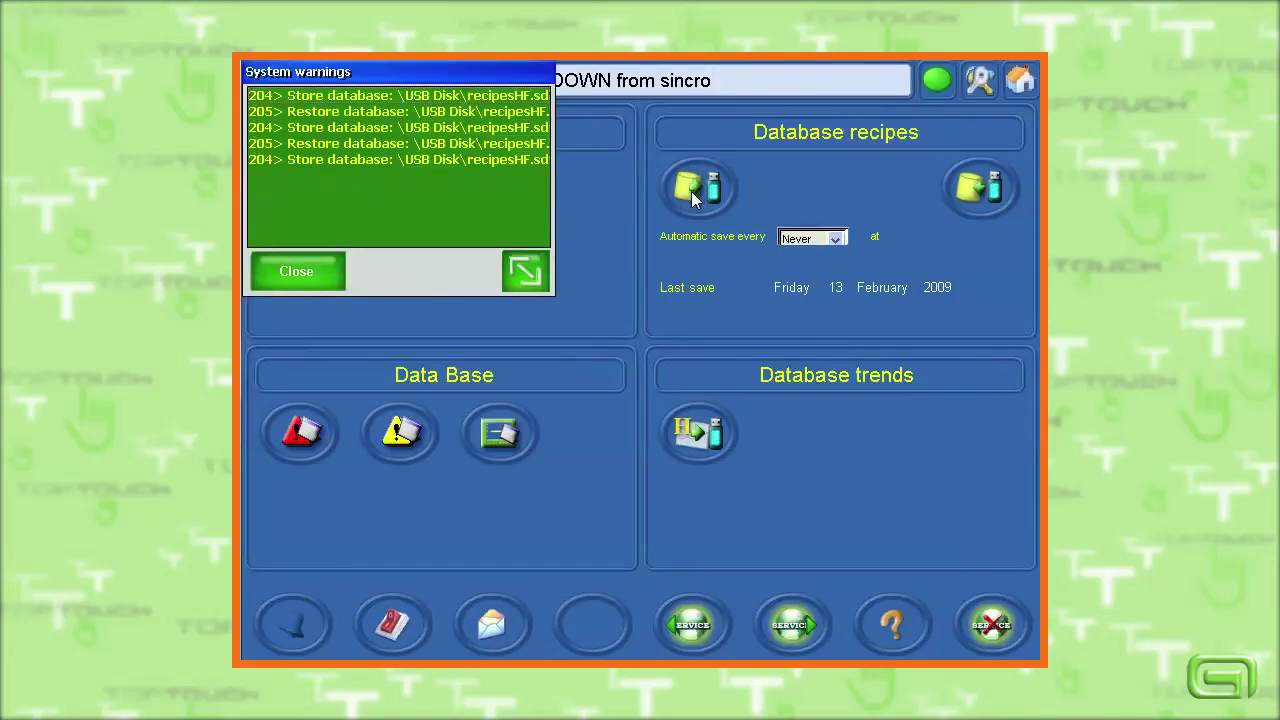
click(337, 270)
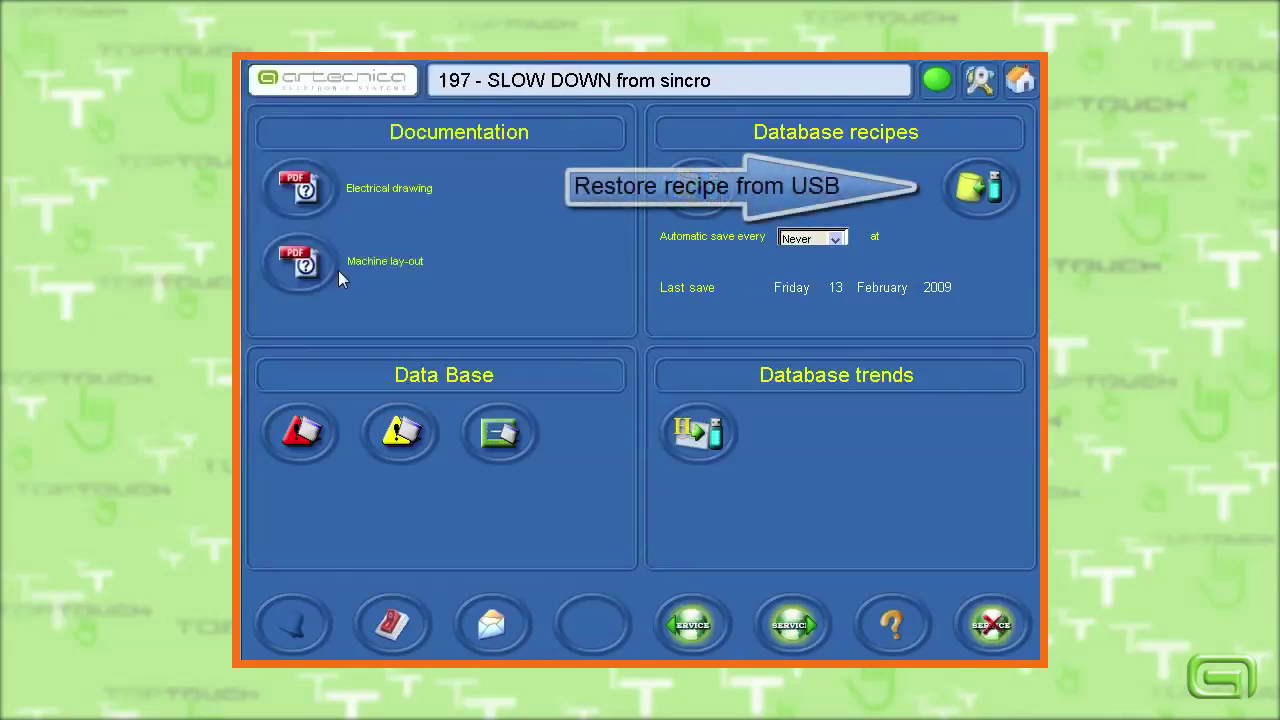
click(979, 192)
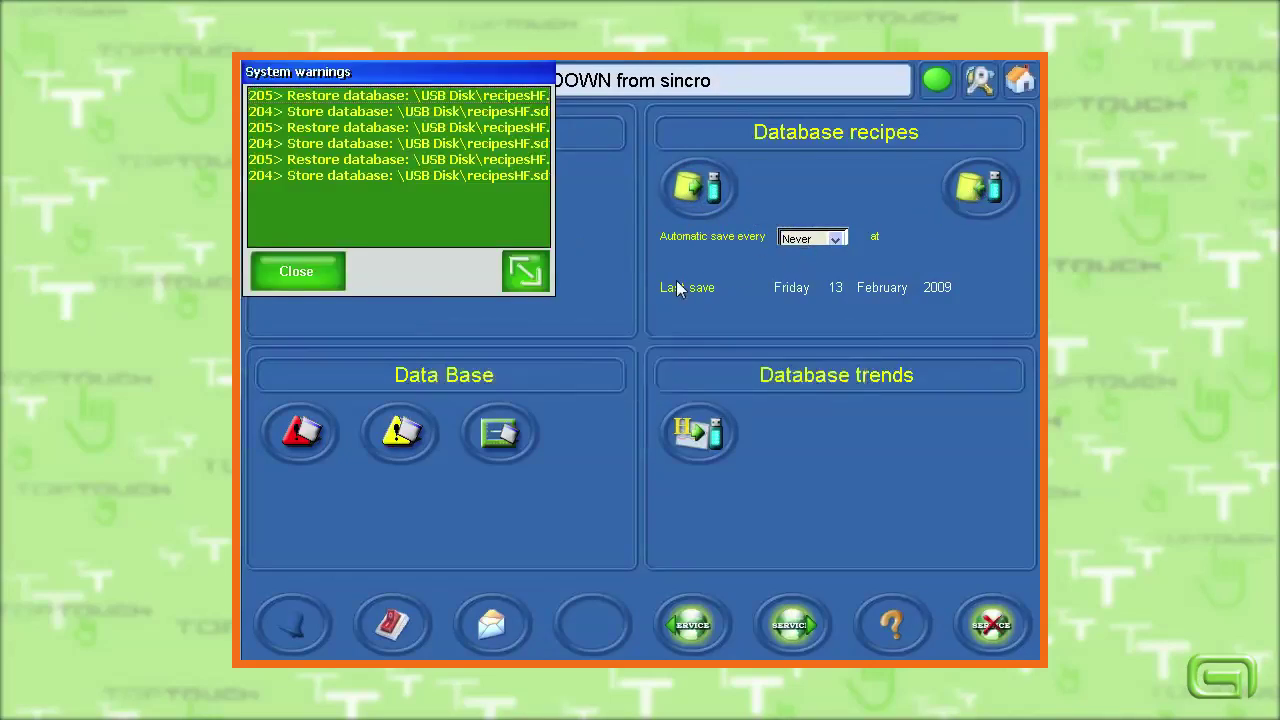
click(313, 282)
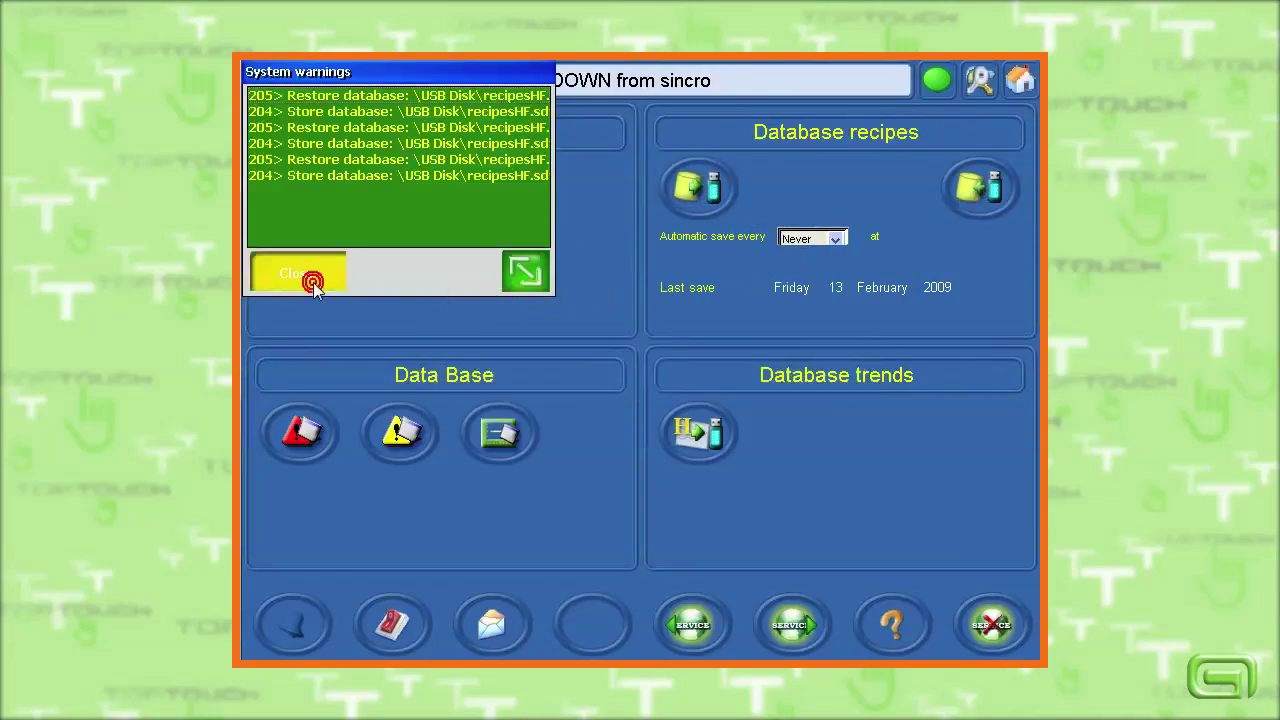